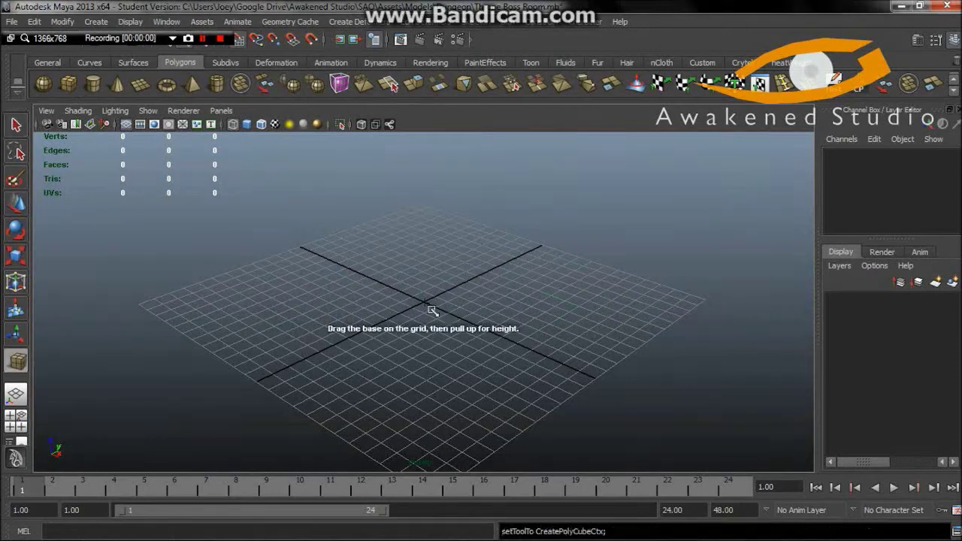
Move the cube's corner vertices outward to stretch it into a thin, wide floor slab.
left_click(694, 301)
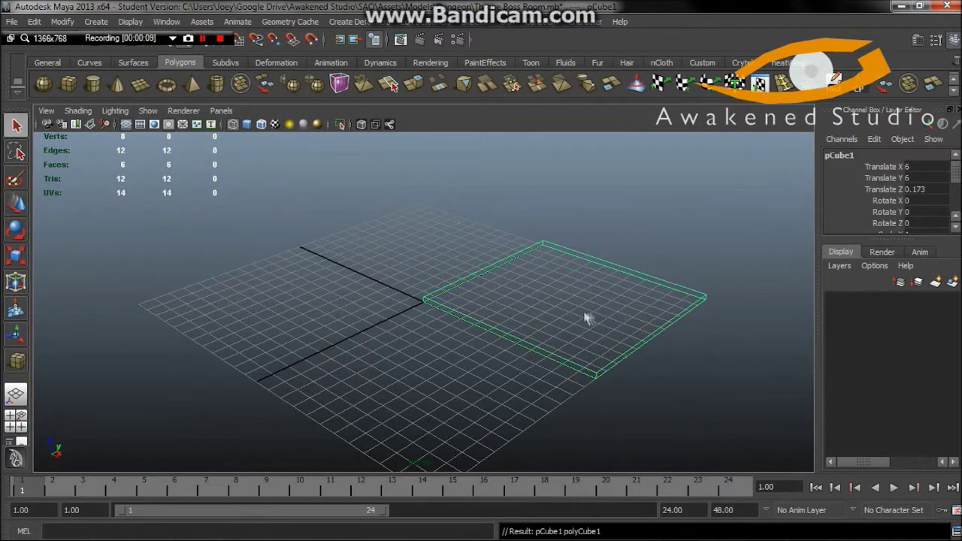
right_click_drag(576, 294, 522, 293)
left_click_drag(436, 290, 410, 324)
key("w")
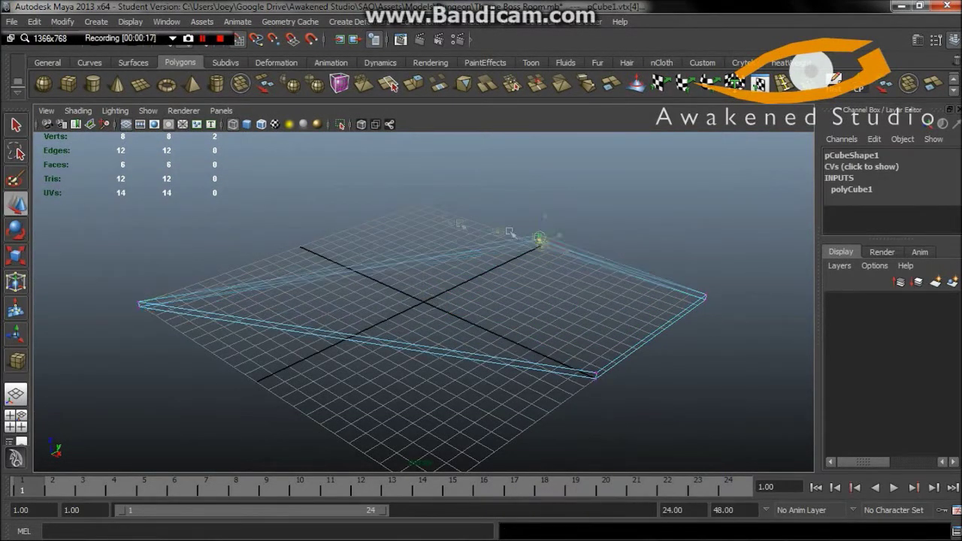
scroll(548, 284, "down", 3)
Deselect the finished slab and start a new cylinder.
left_click(623, 243)
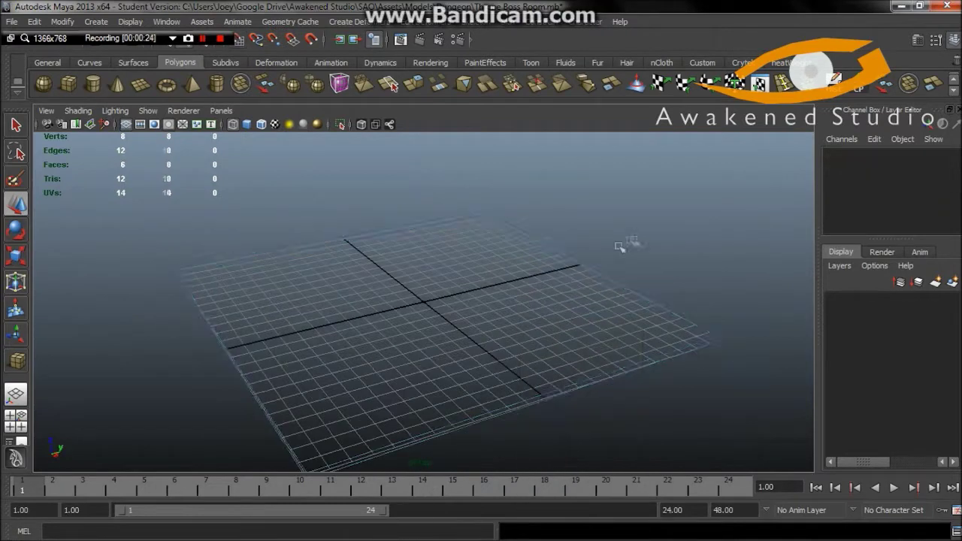
scroll(402, 226, "up", 5)
left_click(217, 82)
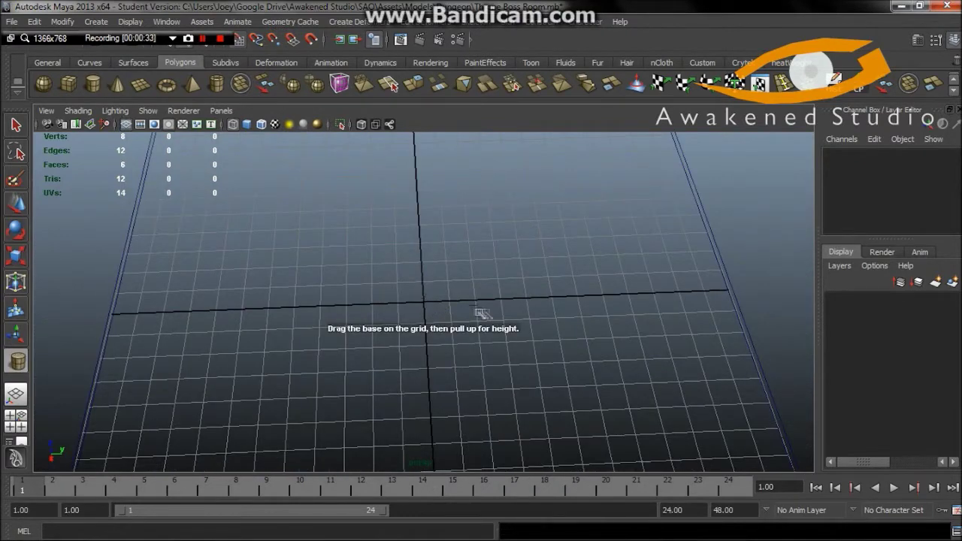
Draw a new box on the grid and pull it up to height, viewed from a low angle.
left_click_drag(491, 290, 491, 279)
mouse_move(491, 280)
left_mouse_down("alt")
mouse_move(427, 253)
mouse_move(430, 271)
mouse_move(354, 273)
mouse_move(511, 266)
mouse_move(502, 269)
left_mouse_up("alt")
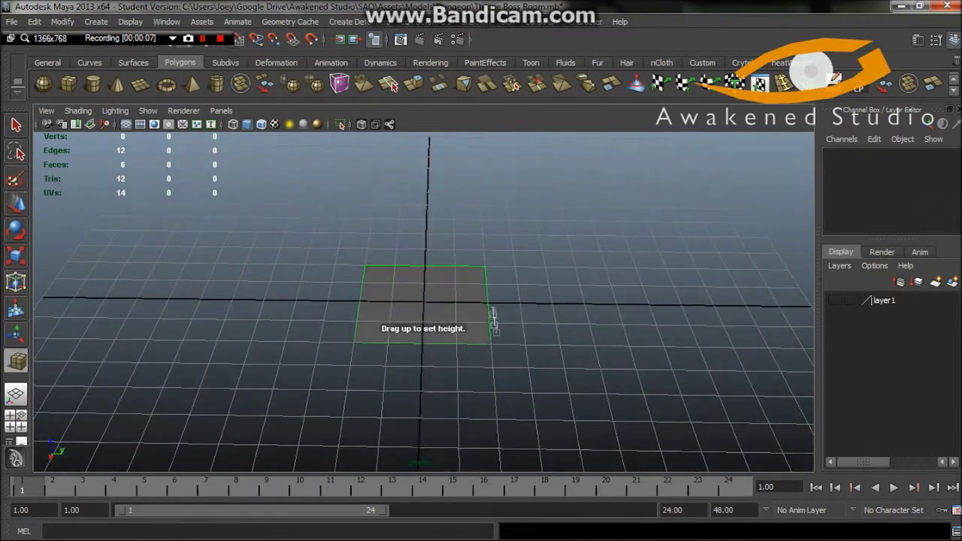
left_click_drag(494, 319, 477, 232)
left_click_drag(421, 276, 455, 242, "alt")
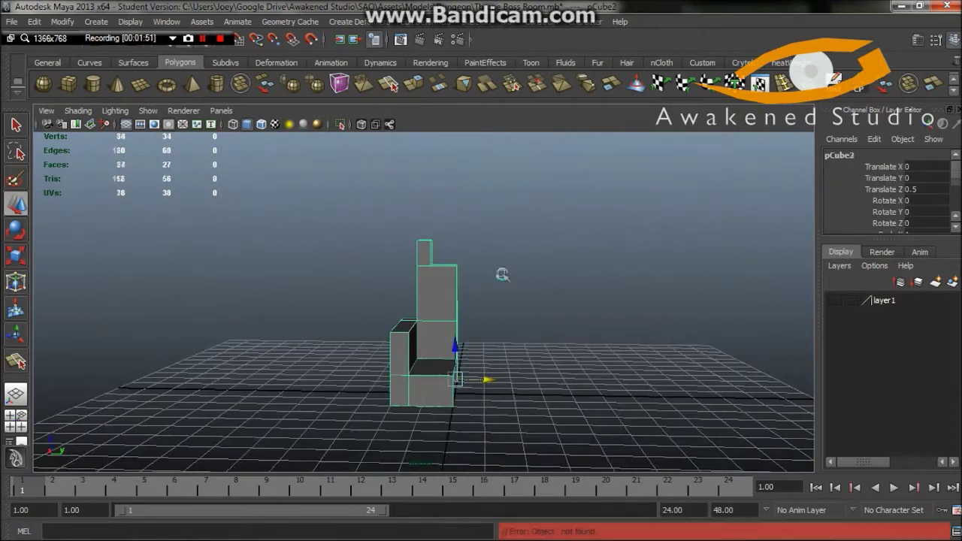
Undo the copy's negative X scale and delete the stray centre edges and vertices.
key("ctrl+z")
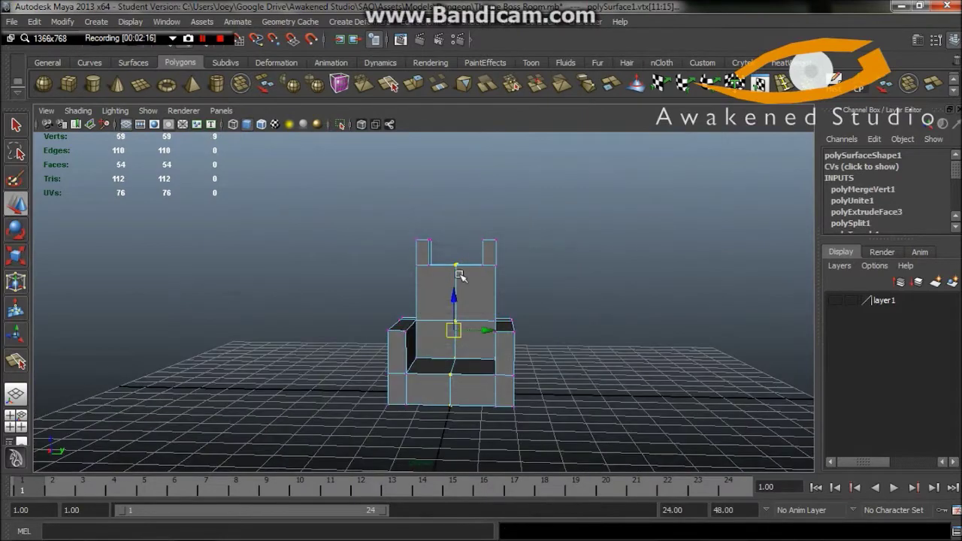
right_click_drag(464, 258, 468, 272, "shift")
left_click_drag(468, 273, 457, 333, "alt")
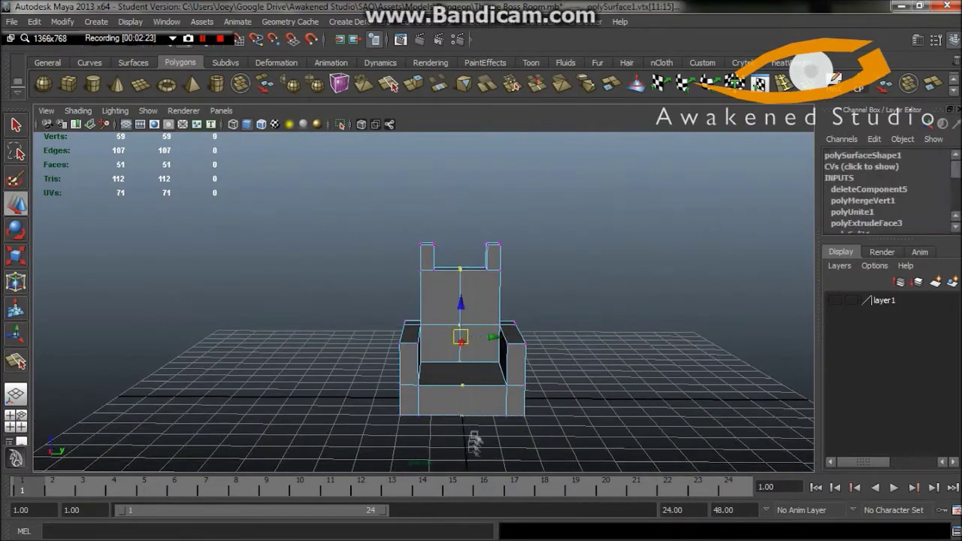
left_click(457, 270)
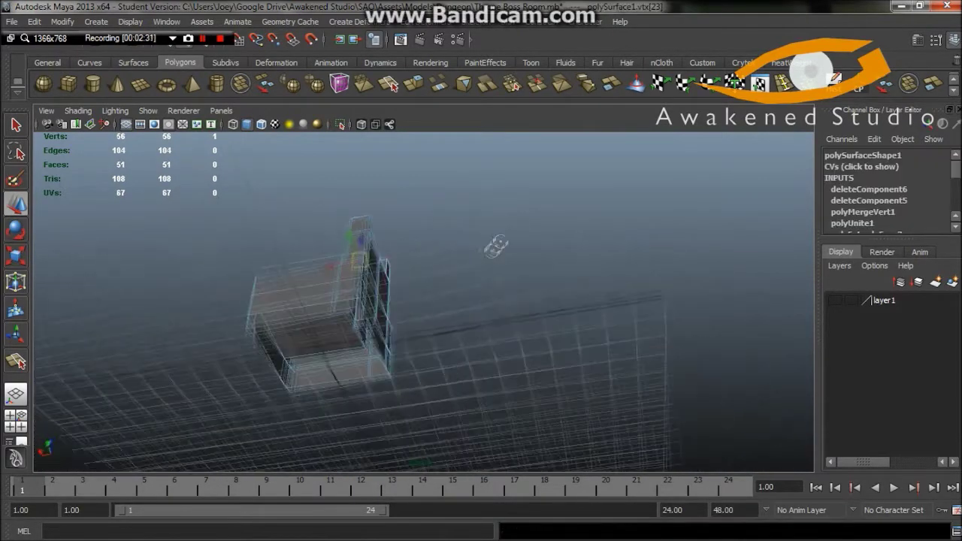
mouse_move(458, 271)
left_mouse_down("alt")
mouse_move(426, 216)
mouse_move(376, 225)
left_mouse_up("alt")
scroll(376, 226, "up", 3)
Delete the selected face and a hidden inner face of the throne.
key("Delete")
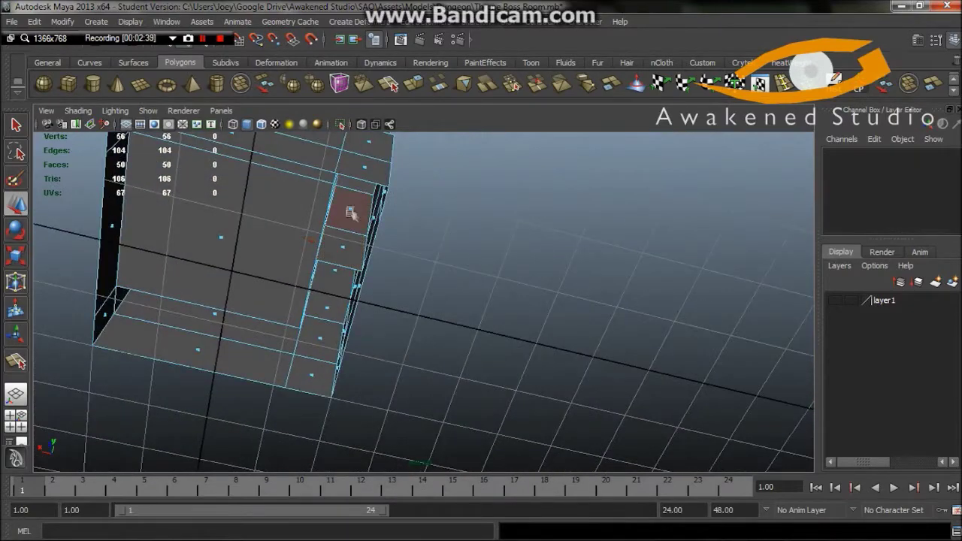
left_click(348, 213)
key("Delete")
scroll(354, 218, "down", 5)
In wireframe, delete another unwanted inner face and the unneeded top edge.
key("4")
left_click_drag(441, 339, 423, 275, "alt")
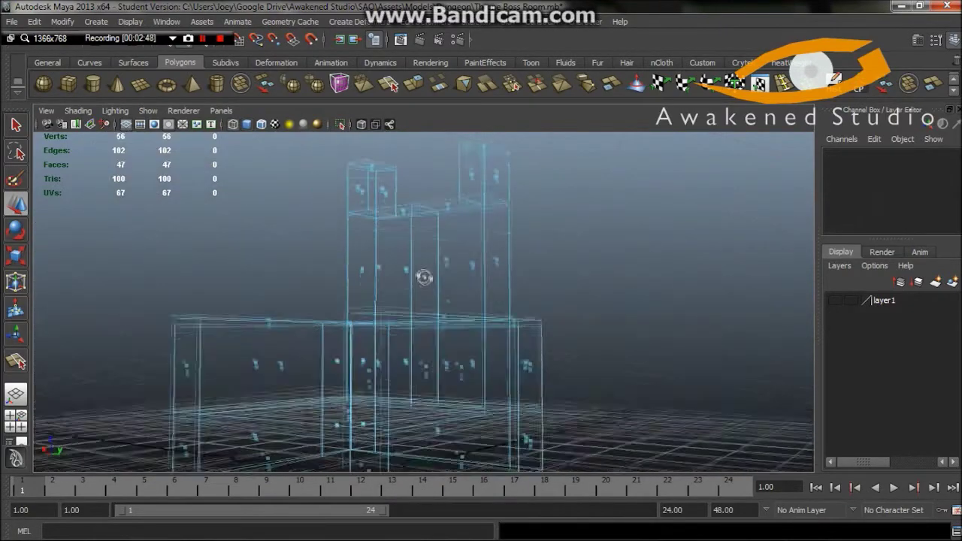
right_click(471, 287)
left_click(471, 284)
key("Delete")
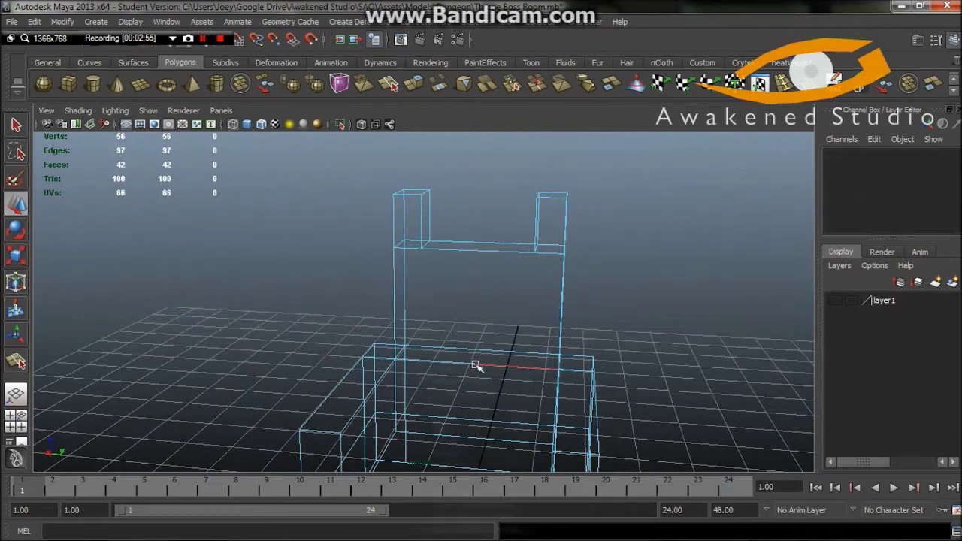
left_click(482, 246)
key("Delete")
scroll(451, 441, "down", 5)
left_click_drag(522, 387, 552, 276, "alt")
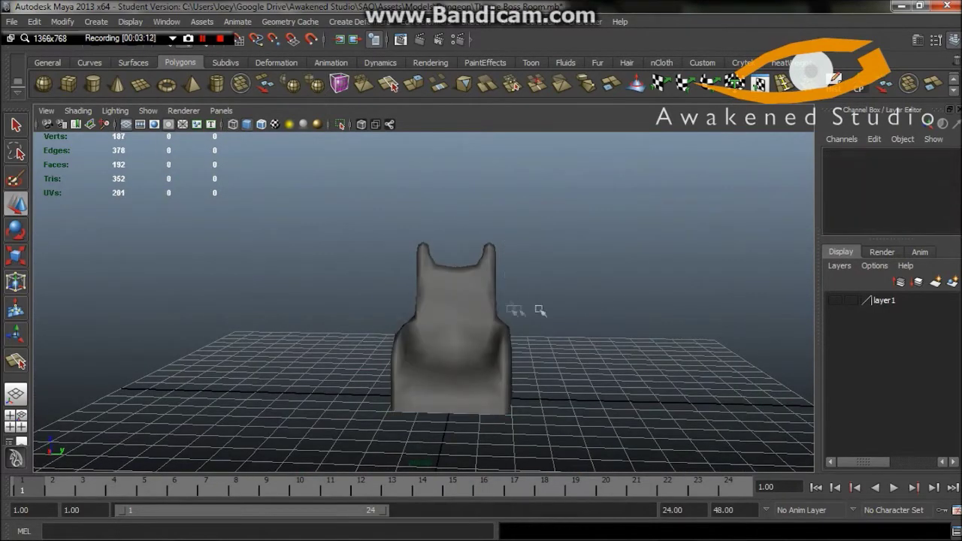
Select the smoothed throne and undo six times back to the blocky half-throne.
left_click_drag(540, 309, 490, 316, "alt")
left_click(490, 316)
key("ctrl+z")
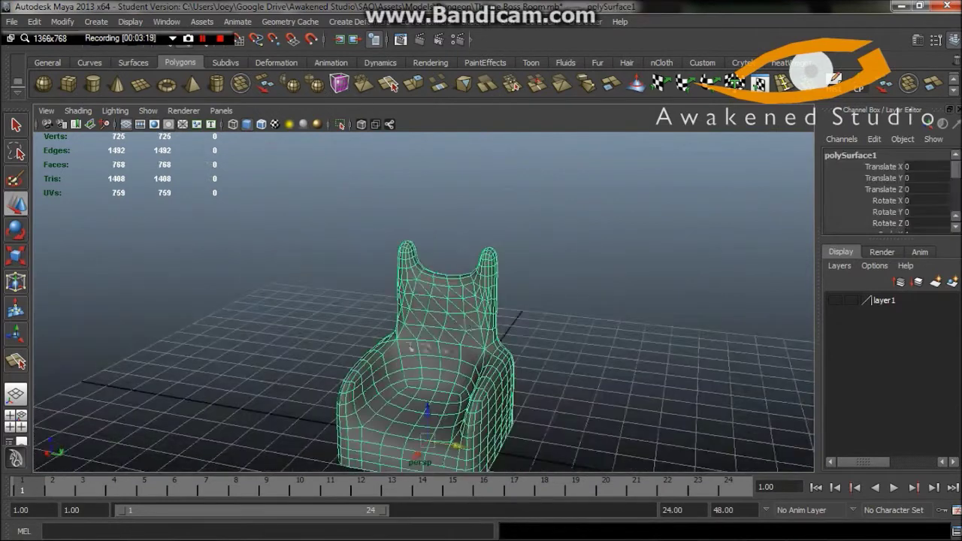
key("ctrl+z")
key("ctrl+z")
key("ctrl+z")
key("ctrl+z")
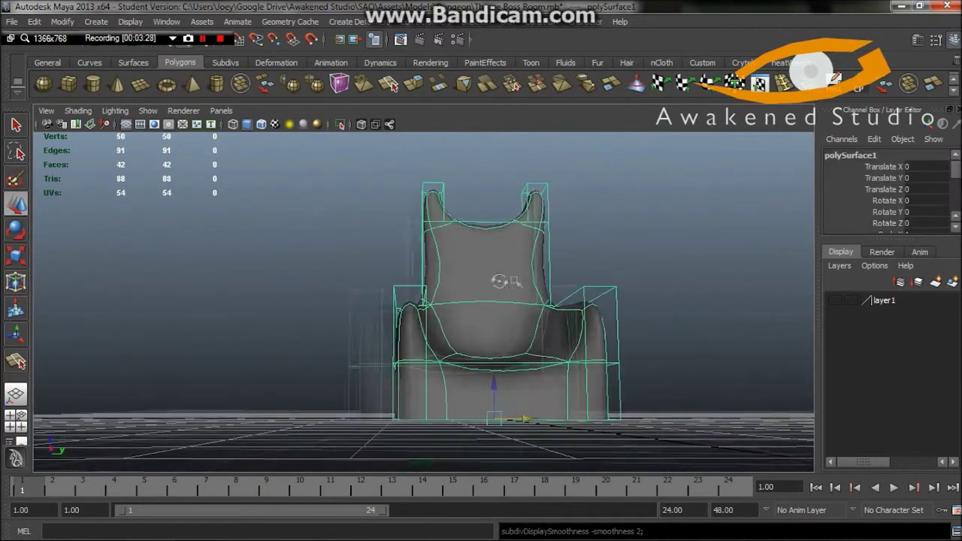
key("ctrl+z")
key("ctrl+z")
key("ctrl+z")
key("ctrl+z")
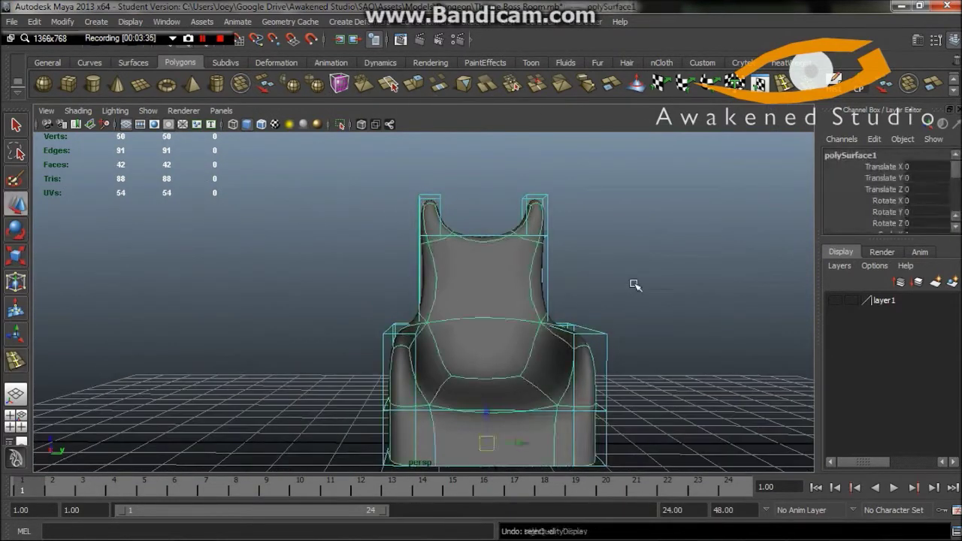
key("ctrl+z")
key("ctrl+z")
key("ctrl+z")
key("ctrl+z")
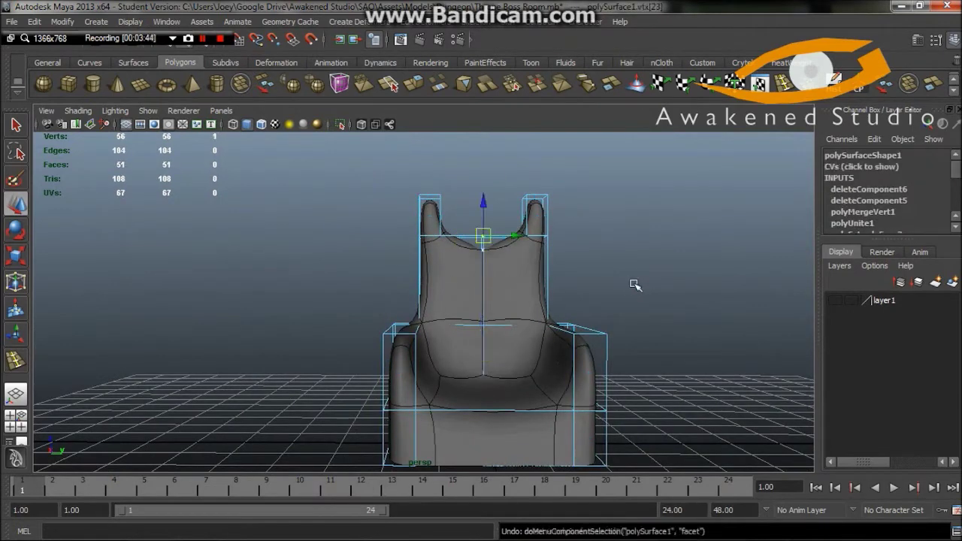
key("ctrl+z")
key("ctrl+z")
key("ctrl+z")
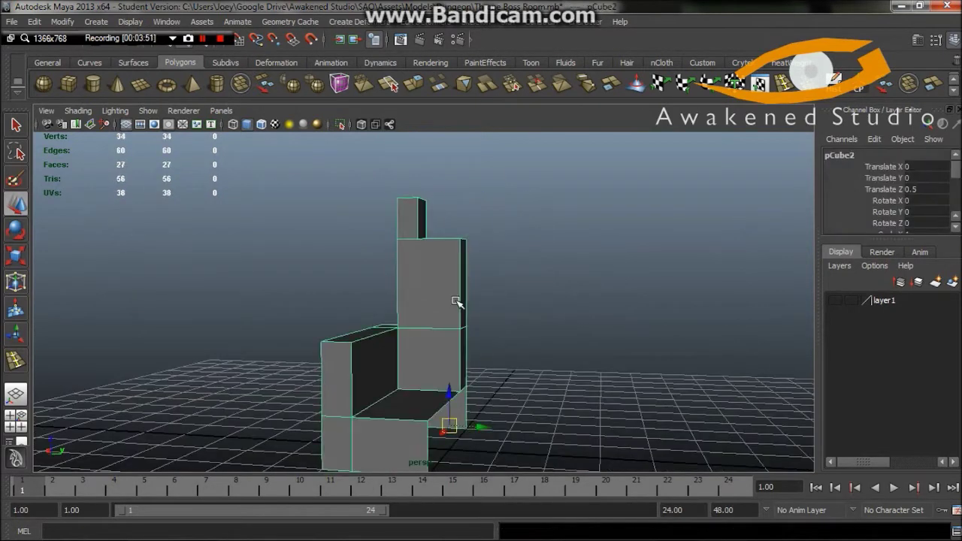
key("ctrl+z")
Insert two edge loops across the seat and back of the half-throne.
left_click(369, 349)
mouse_move(370, 350)
left_mouse_down("alt")
mouse_move(483, 338)
mouse_move(430, 212)
left_mouse_up("alt")
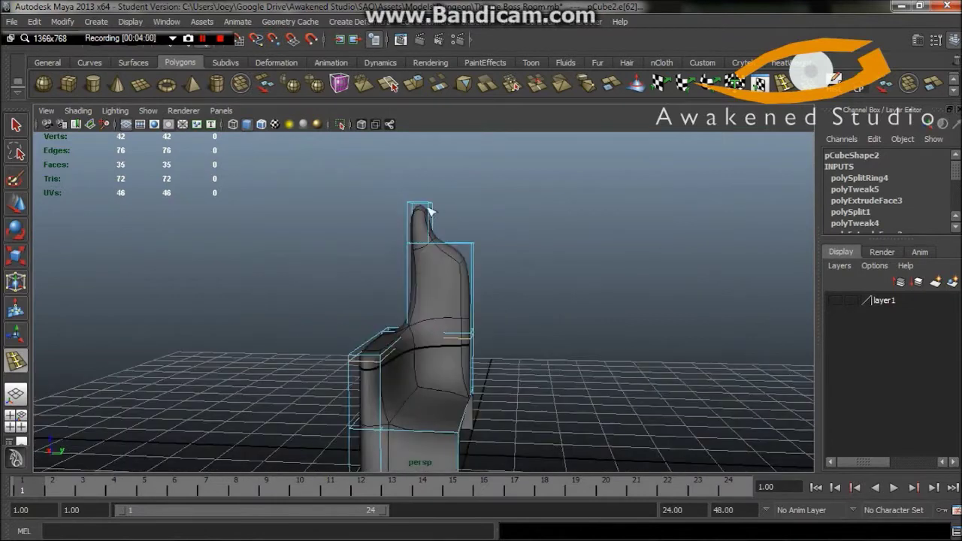
left_click(410, 254)
left_click_drag(410, 254, 548, 252, "alt")
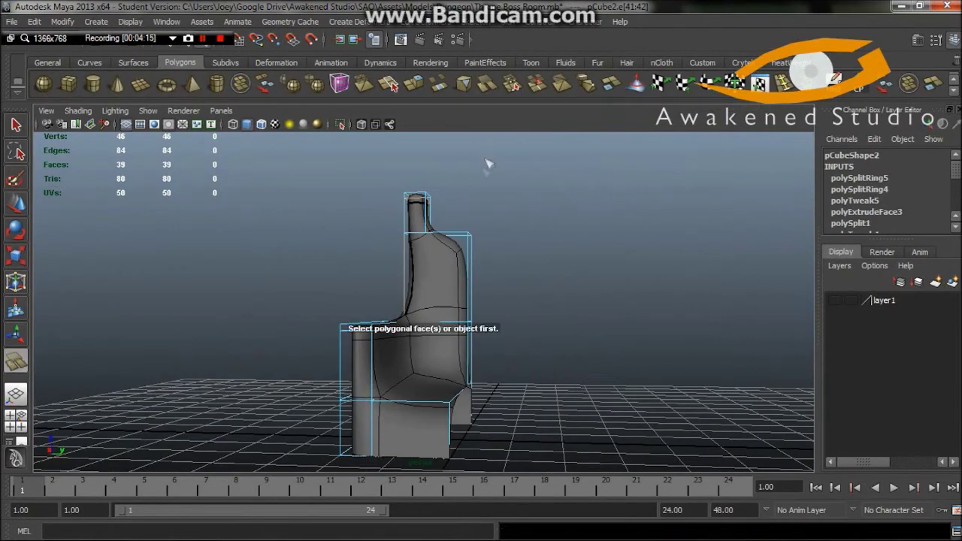
Check the half-throne in the enlarged side view and select it.
key("space")
key("space")
left_click(399, 219)
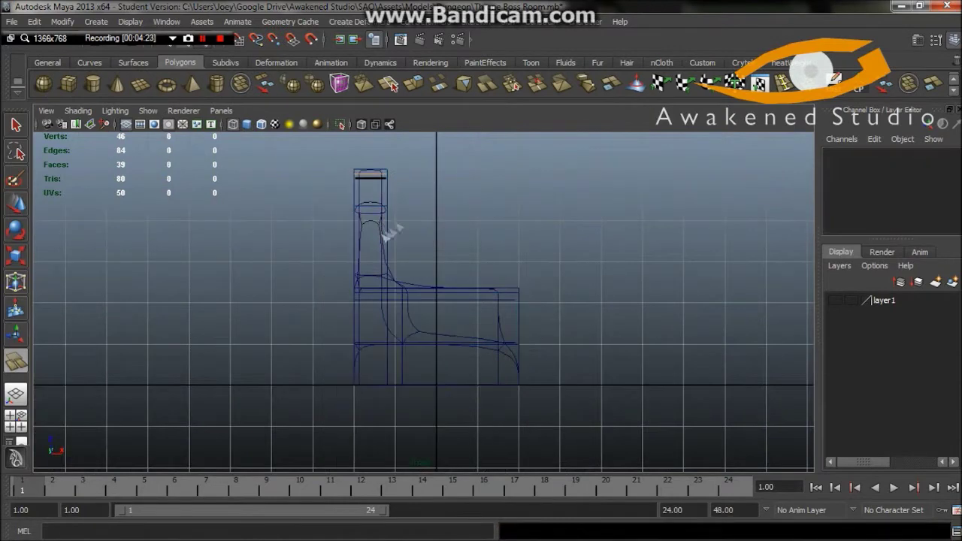
left_click(381, 235)
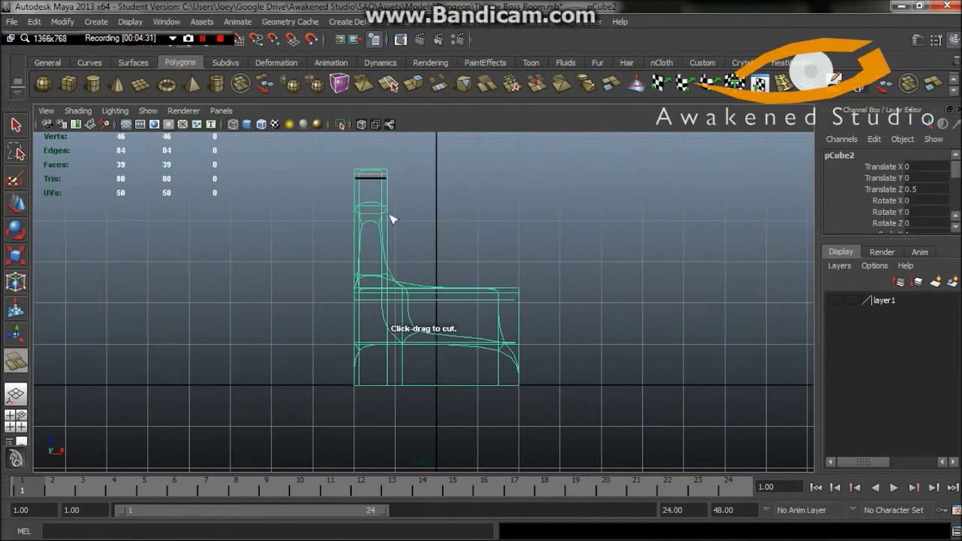
key("space")
key("space")
mouse_move(529, 228)
left_mouse_down("alt")
mouse_move(436, 286)
mouse_move(5, 317)
mouse_move(398, 334)
mouse_move(459, 293)
left_mouse_up("alt")
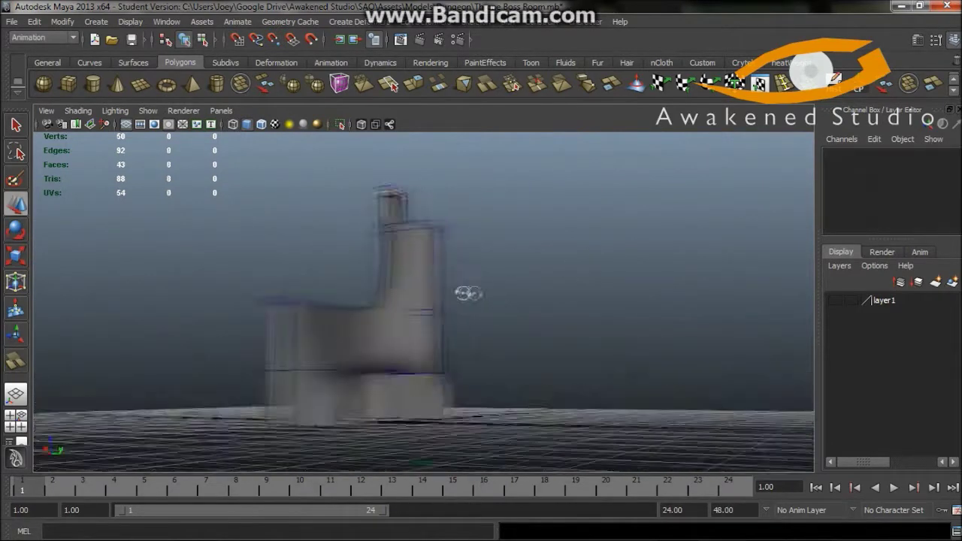
Select and delete the centre faces of the half-throne.
right_click_drag(436, 242, 438, 210)
mouse_move(483, 248)
left_mouse_down("alt")
mouse_move(526, 224)
mouse_move(494, 279)
mouse_move(494, 258)
mouse_move(419, 320)
mouse_move(429, 324)
left_mouse_up("alt")
left_click(419, 320)
key("Delete")
mouse_move(429, 323)
right_mouse_down()
mouse_move(346, 335)
mouse_move(526, 259)
right_mouse_up()
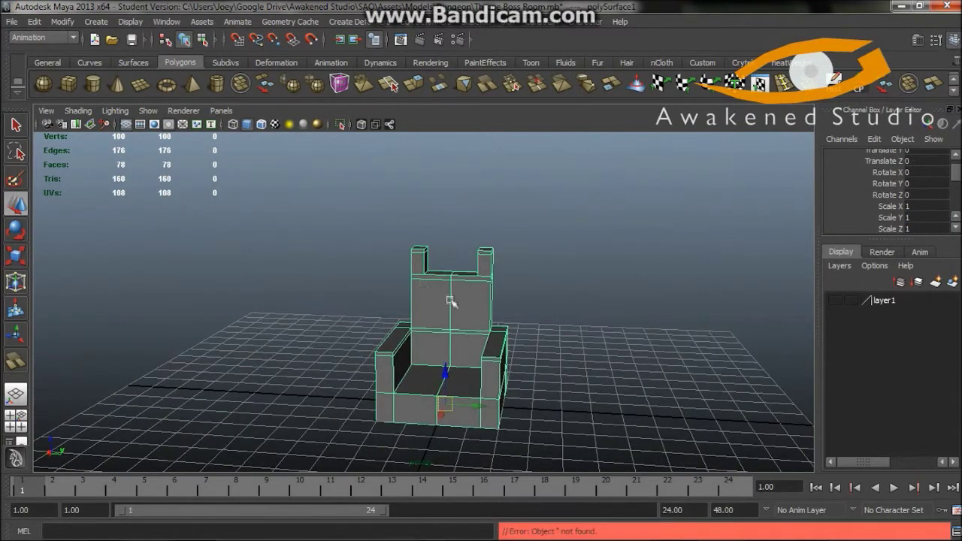
Delete the throne's leftover centre seam edges and vertices.
right_click_drag(449, 300, 451, 262)
left_click_drag(451, 262, 456, 254, "alt")
left_click_drag(474, 399, 449, 247)
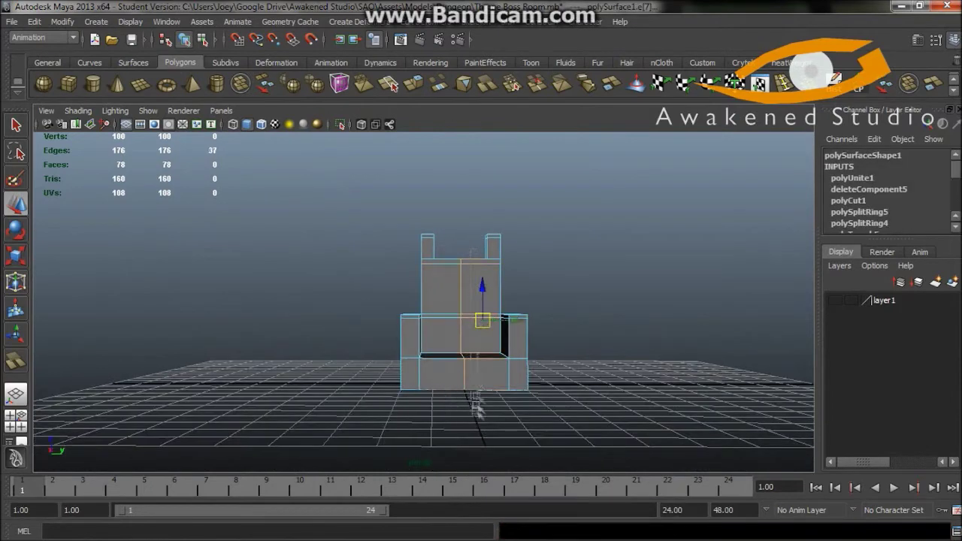
key("Delete")
mouse_move(476, 406)
left_mouse_down("alt")
mouse_move(456, 427)
mouse_move(464, 248)
left_mouse_up("alt")
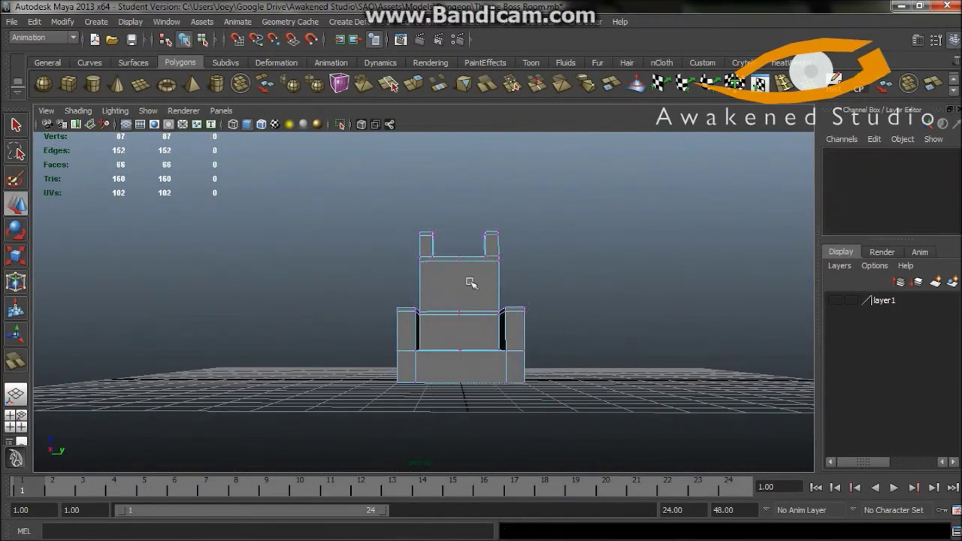
key("Delete")
left_click_drag(468, 393, 469, 320, "alt")
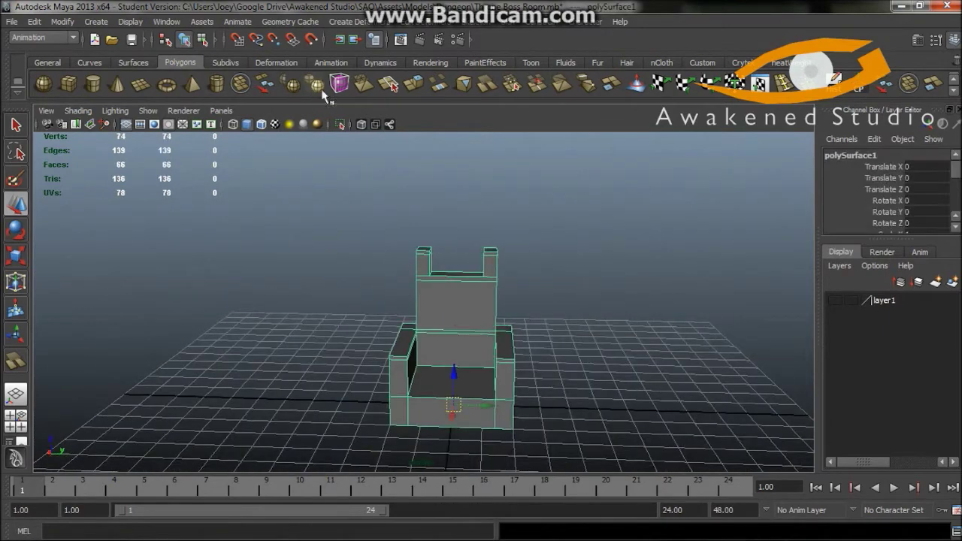
Switch the throne to smooth mesh preview (3) and select it.
key("3")
mouse_move(457, 301)
left_mouse_down("alt")
mouse_move(605, 272)
mouse_move(511, 303)
left_mouse_up("alt")
left_click(524, 296)
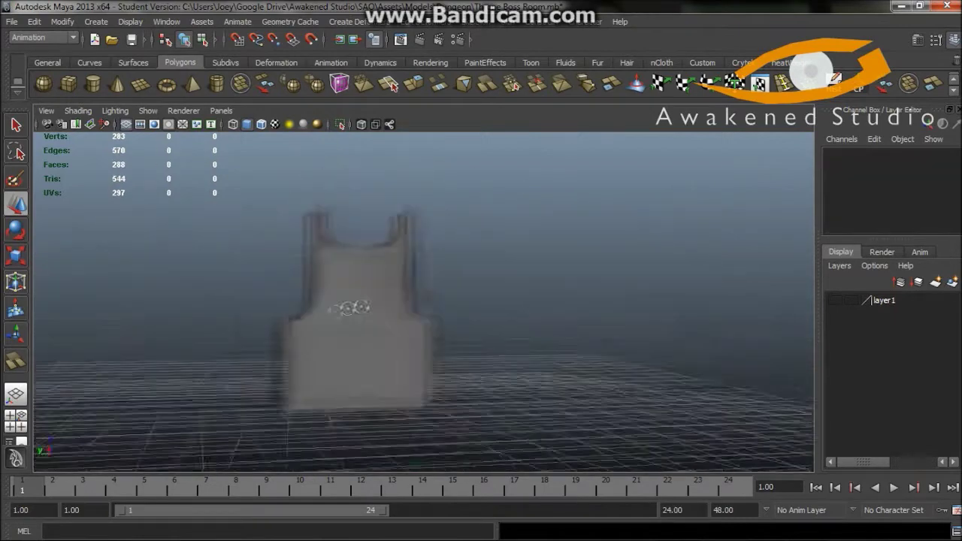
Pick a backrest vertex in point mode, then return to object mode with F8.
right_click_drag(496, 313, 423, 284)
left_click(435, 289)
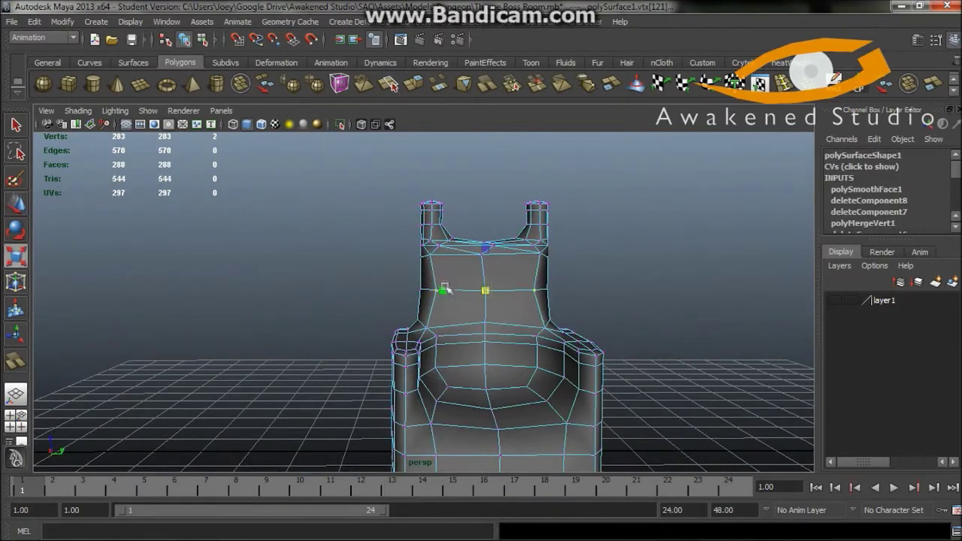
left_click_drag(656, 268, 286, 307, "alt")
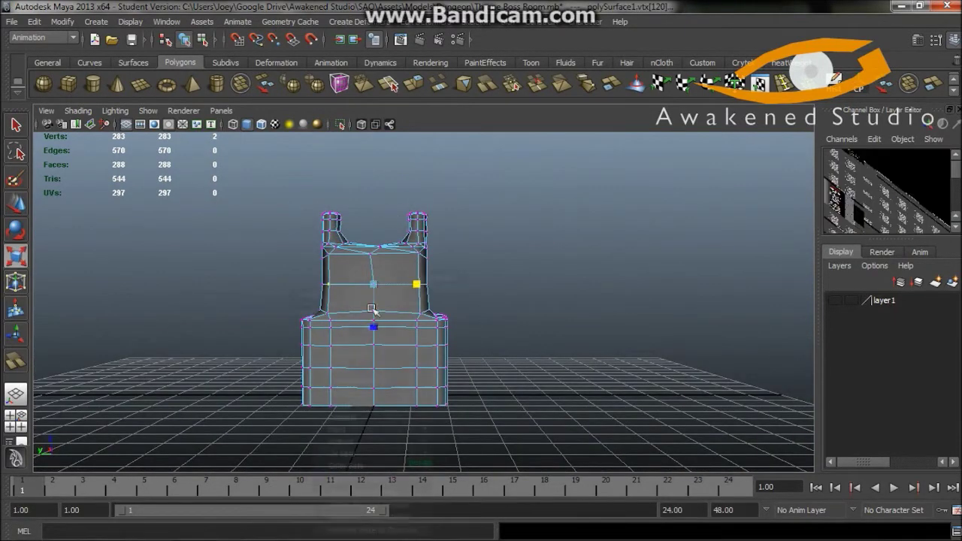
key("F8")
Select three vertices at the top of the throne's back post.
mouse_move(371, 309)
left_mouse_down("alt")
mouse_move(490, 275)
mouse_move(166, 276)
mouse_move(604, 318)
mouse_move(459, 389)
mouse_move(563, 382)
mouse_move(473, 215)
left_mouse_up("alt")
right_click_drag(473, 215, 421, 215)
left_click(485, 245)
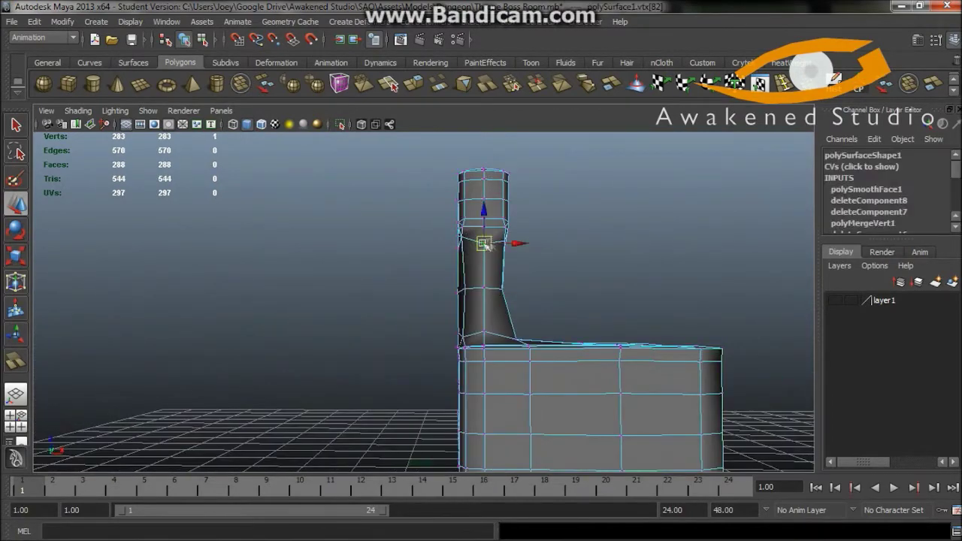
mouse_move(485, 244)
left_mouse_down("alt")
mouse_move(269, 262)
mouse_move(366, 215)
mouse_move(467, 223)
mouse_move(270, 208)
left_mouse_up("alt")
left_click(366, 215, "shift")
scroll(470, 223, "up", 5)
left_click(270, 208, "shift")
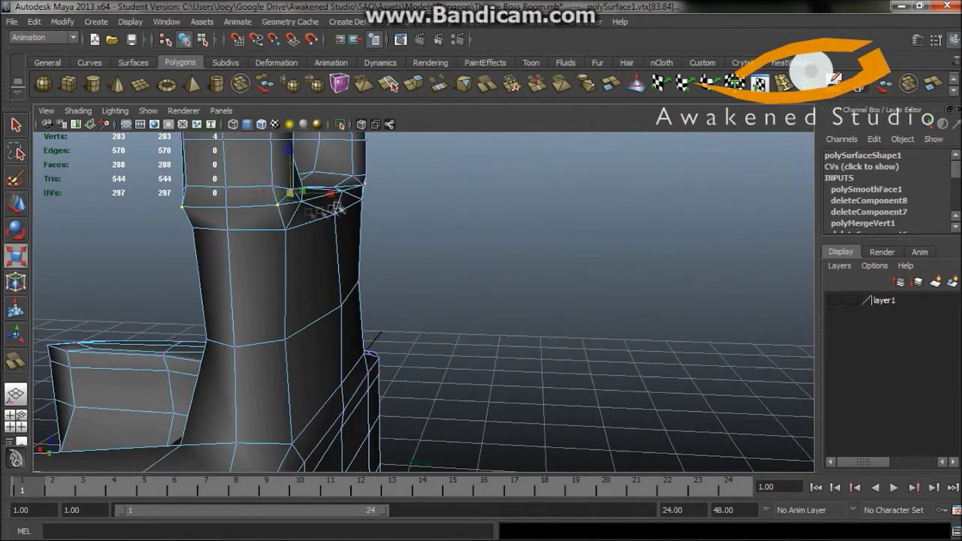
mouse_move(338, 208)
left_mouse_down("alt")
mouse_move(402, 215)
mouse_move(405, 344)
mouse_move(476, 336)
left_mouse_up("alt")
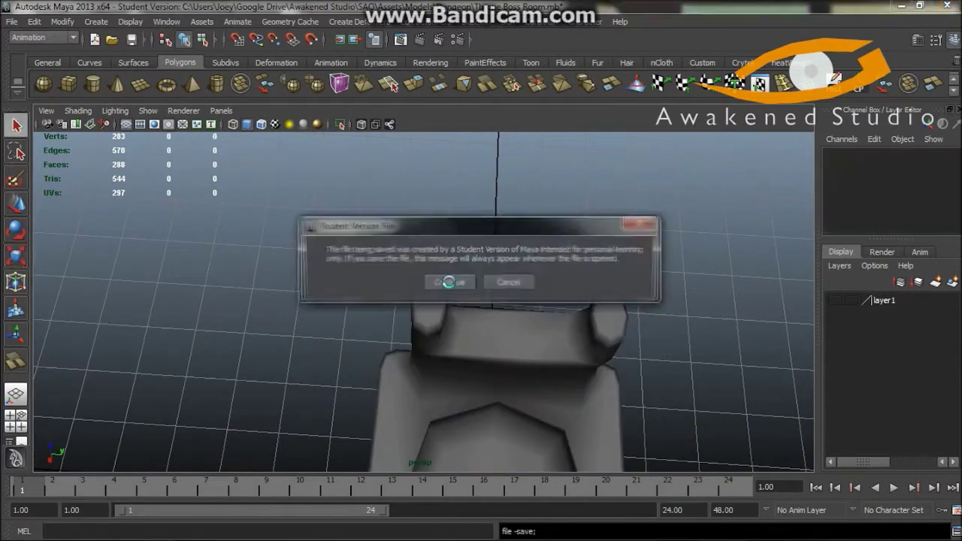
Select the throne, then hide layer1 containing the throne and floor.
left_click(462, 341)
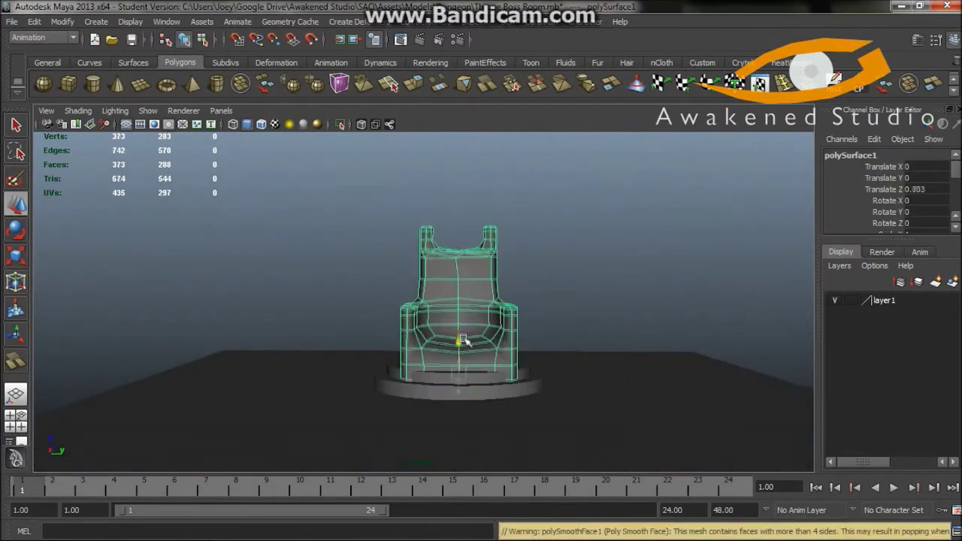
left_click_drag(462, 374, 688, 352, "alt")
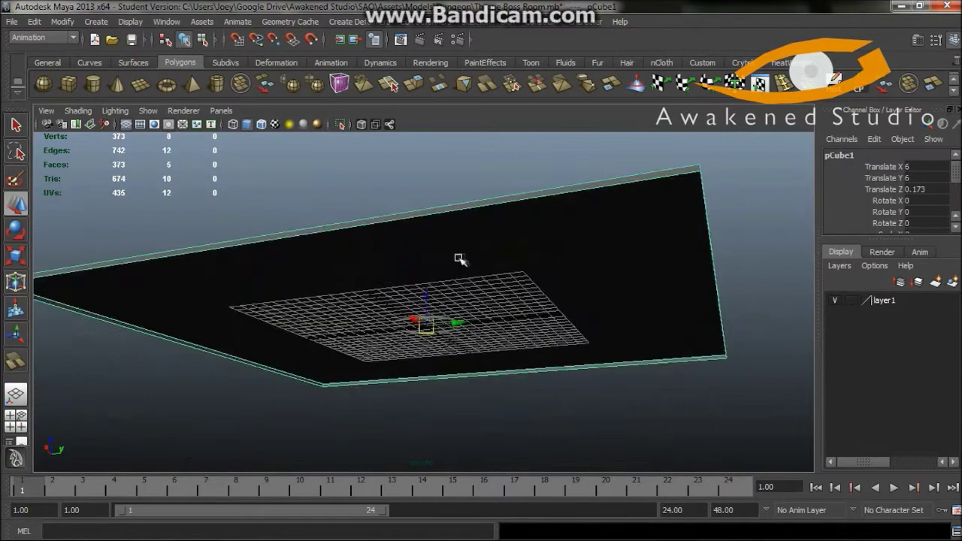
right_click(885, 302)
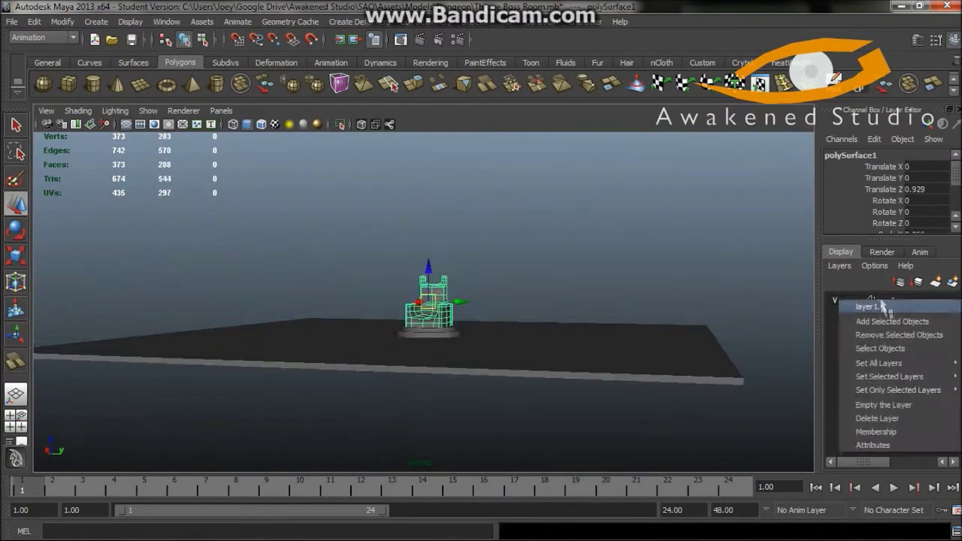
left_click(833, 301)
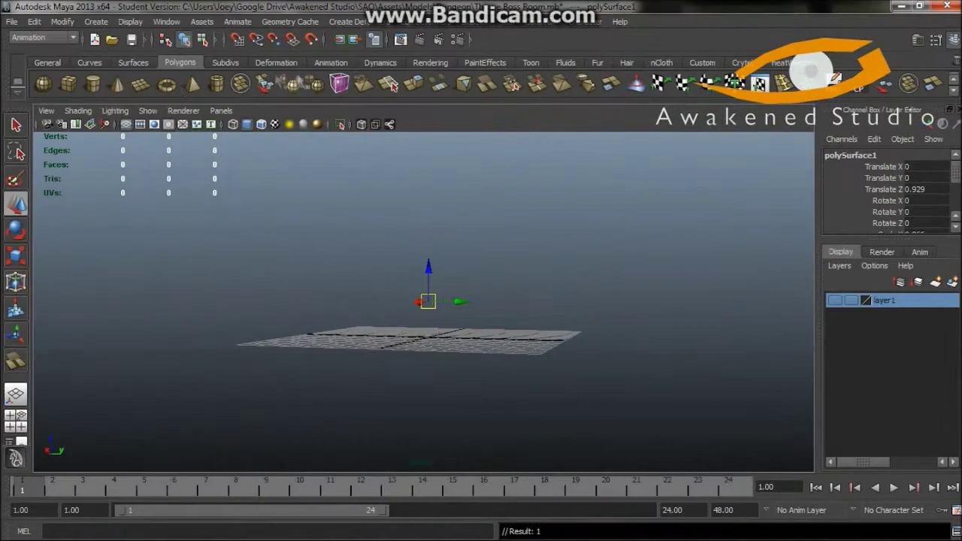
Drag out a tall new cylinder on the grid and try an edge loop around it.
left_click_drag(432, 352, 455, 367)
mouse_move(485, 322)
left_mouse_down()
mouse_move(494, 232)
mouse_move(440, 255)
mouse_move(451, 330)
mouse_move(444, 307)
left_mouse_up()
left_click(444, 334)
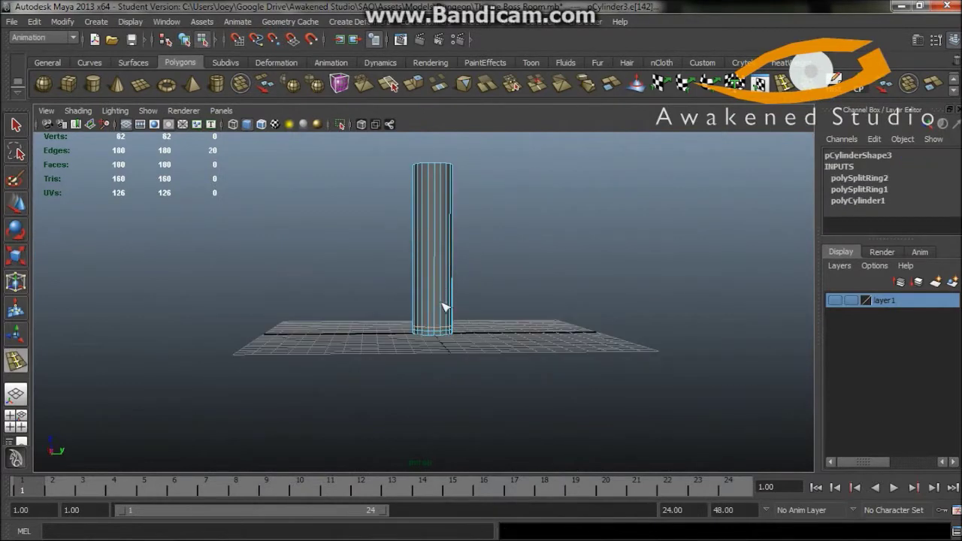
left_click_drag(450, 258, 431, 267, "alt")
Select an edge ring on the cylinder, then undo the trial changes.
right_click(432, 263)
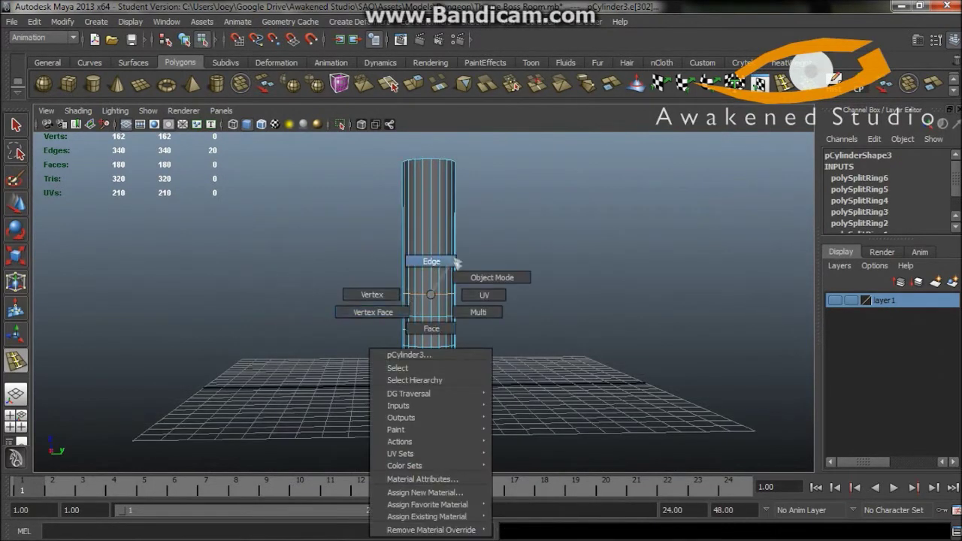
scroll(433, 301, "up", 3)
left_click(434, 306)
scroll(477, 318, "down", 2)
scroll(476, 318, "down", 2)
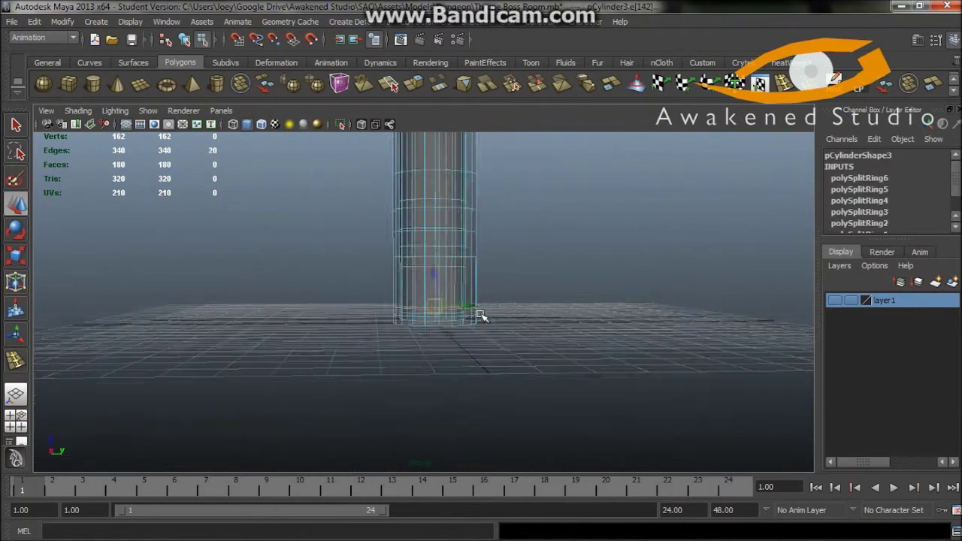
right_click_drag(386, 218, 462, 280)
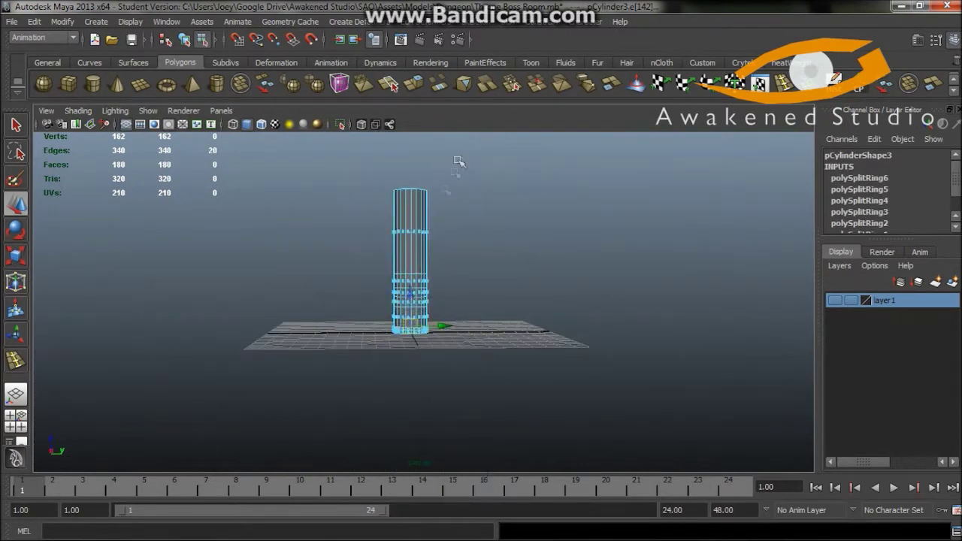
right_click(398, 293)
key("ctrl+z")
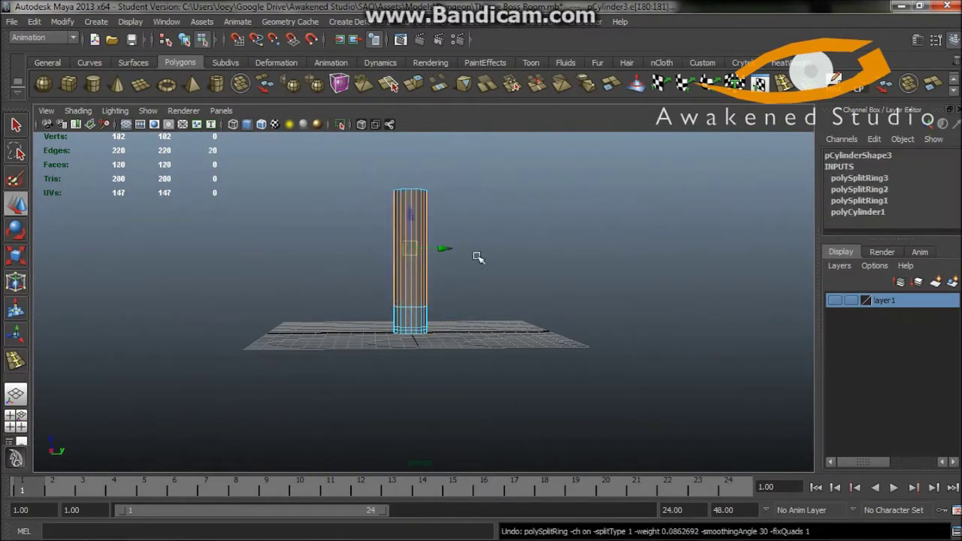
scroll(474, 251, "up", 2)
Select the cylinder's 20 top faces and extrude them upward.
left_click_drag(410, 310, 323, 323, "alt")
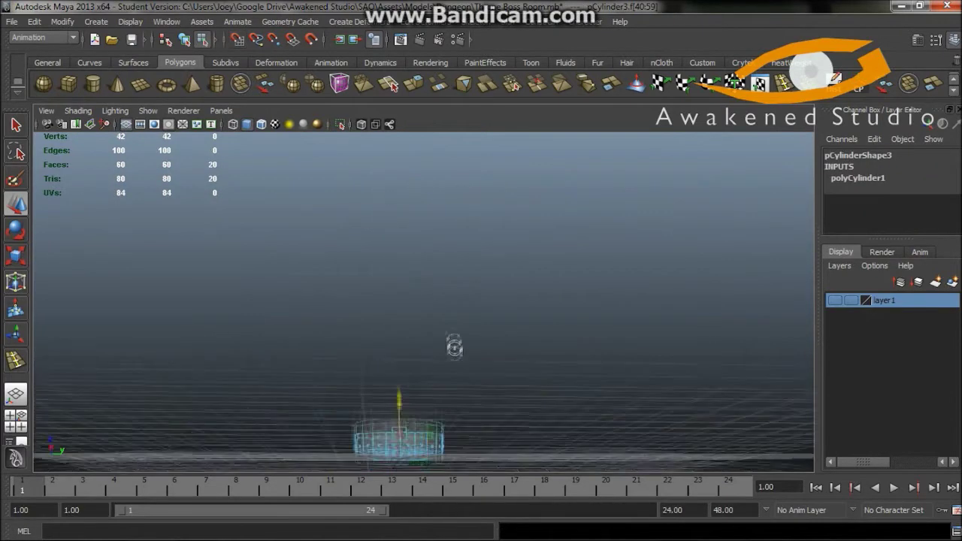
left_click_drag(492, 262, 352, 281)
left_click_drag(423, 266, 412, 265, "alt")
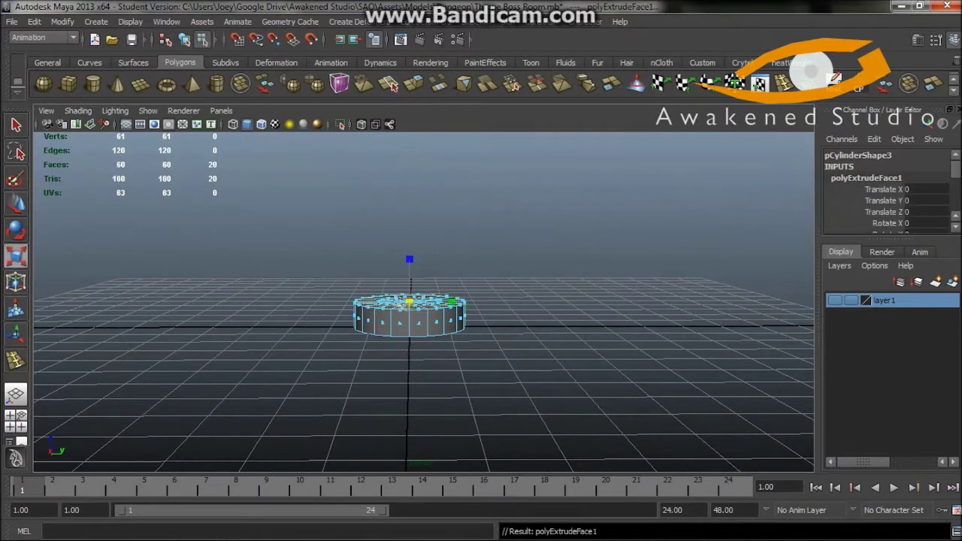
mouse_move(424, 257)
left_mouse_down()
mouse_move(428, 210)
mouse_move(448, 234)
left_mouse_up()
key("w")
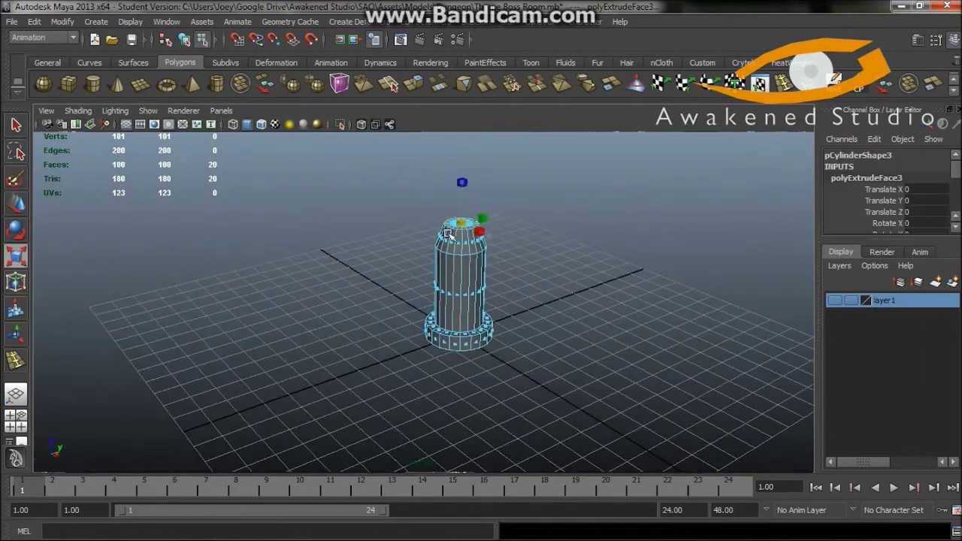
Extrude the top faces repeatedly, raising them and flaring the top outward.
key("ctrl+e")
left_click_drag(482, 206, 482, 178, "alt")
key("ctrl+e")
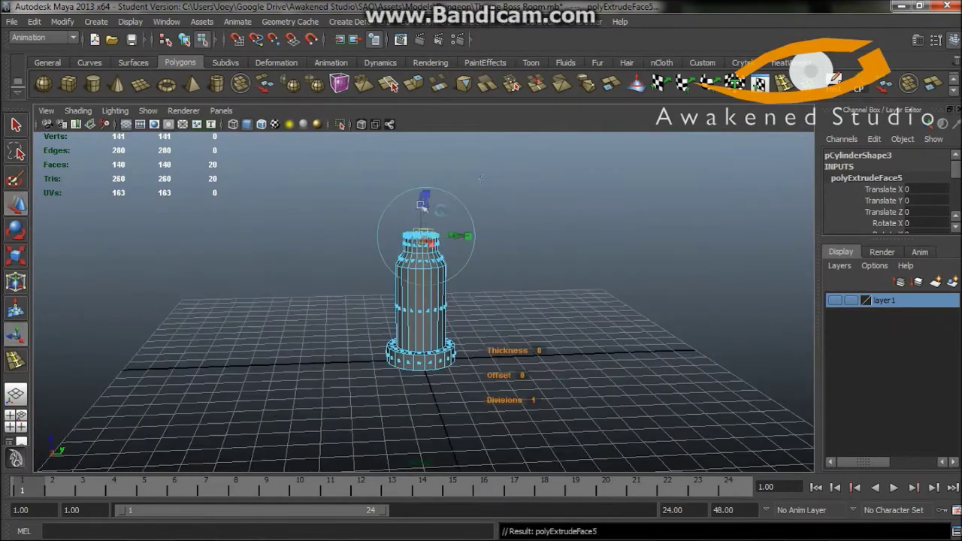
key("r")
mouse_move(421, 176)
left_mouse_down("alt")
mouse_move(457, 223)
mouse_move(485, 239)
left_mouse_up("alt")
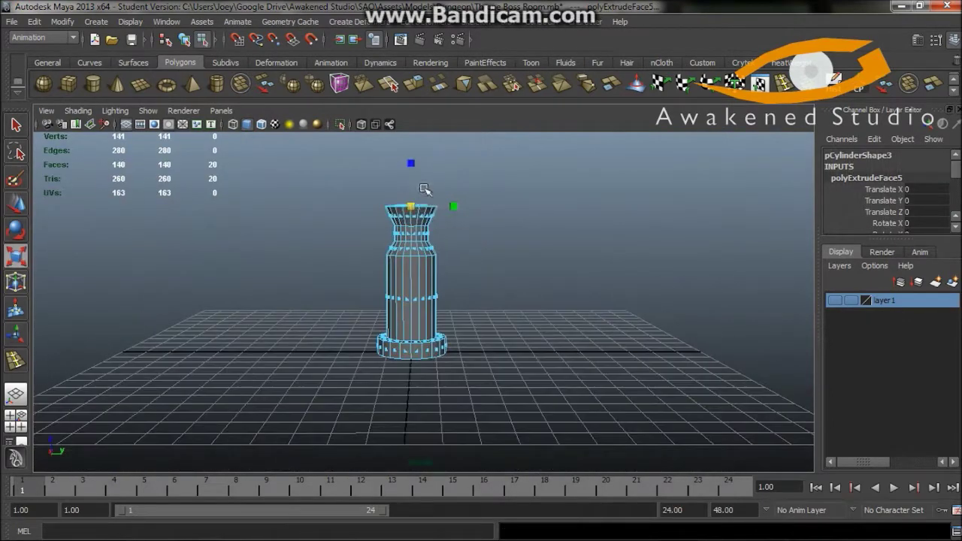
key("ctrl+e")
key("w")
scroll(502, 239, "down", 3)
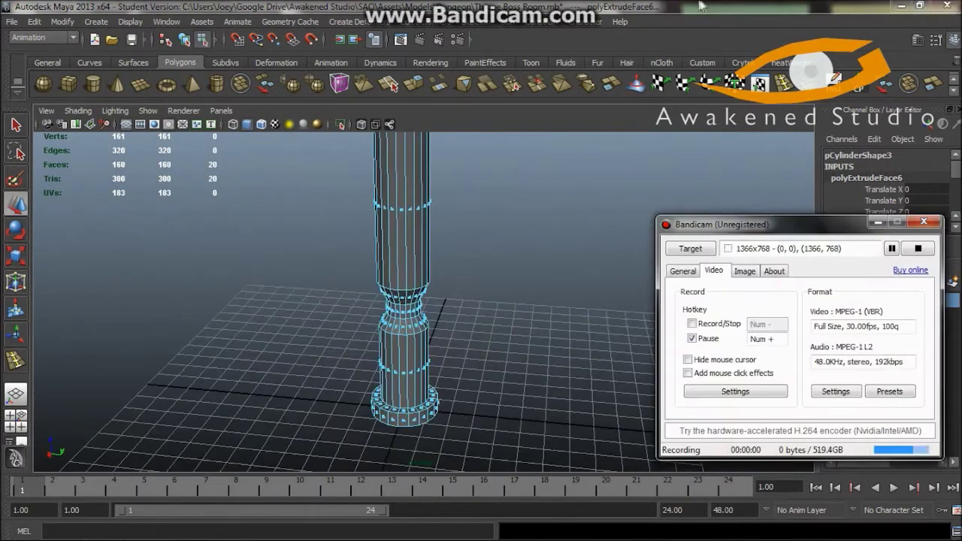
Switch the pillar to face mode and select the faces around its narrow waist.
left_click_drag(440, 376, 427, 316, "alt")
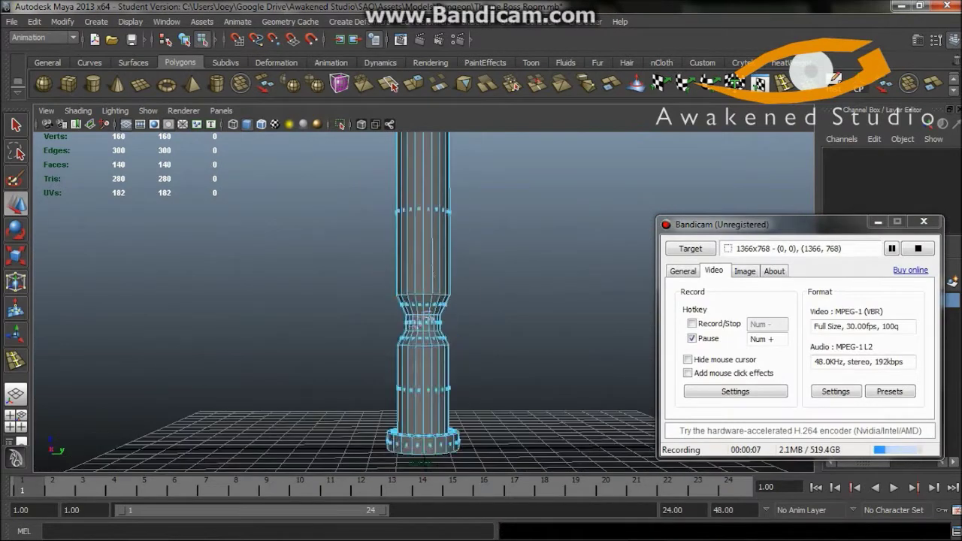
key("F8")
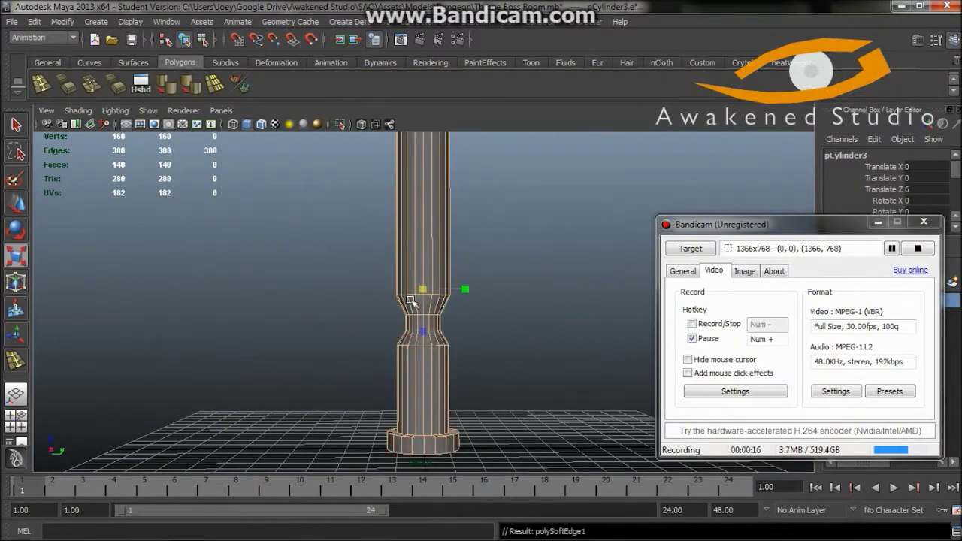
right_click_drag(411, 300, 425, 398, "alt")
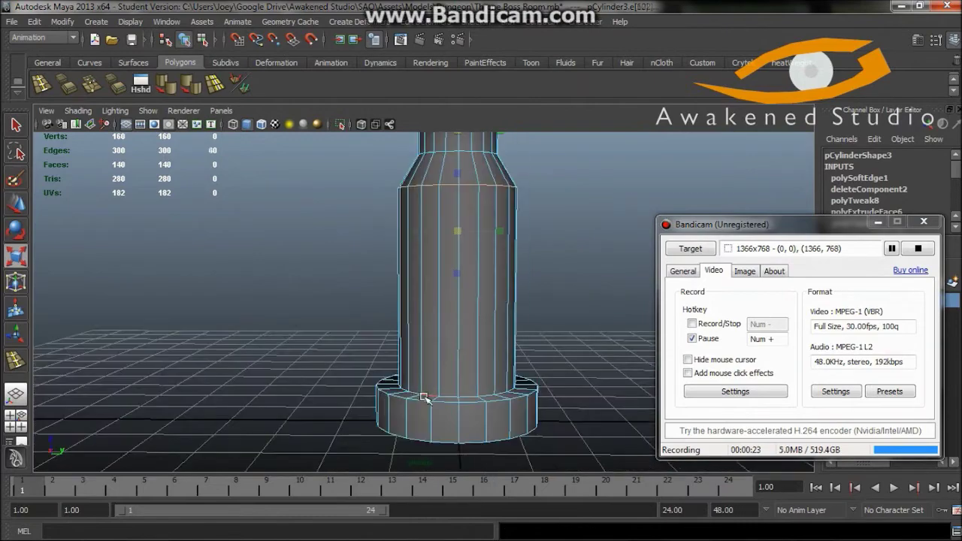
right_click_drag(526, 226, 511, 215, "alt")
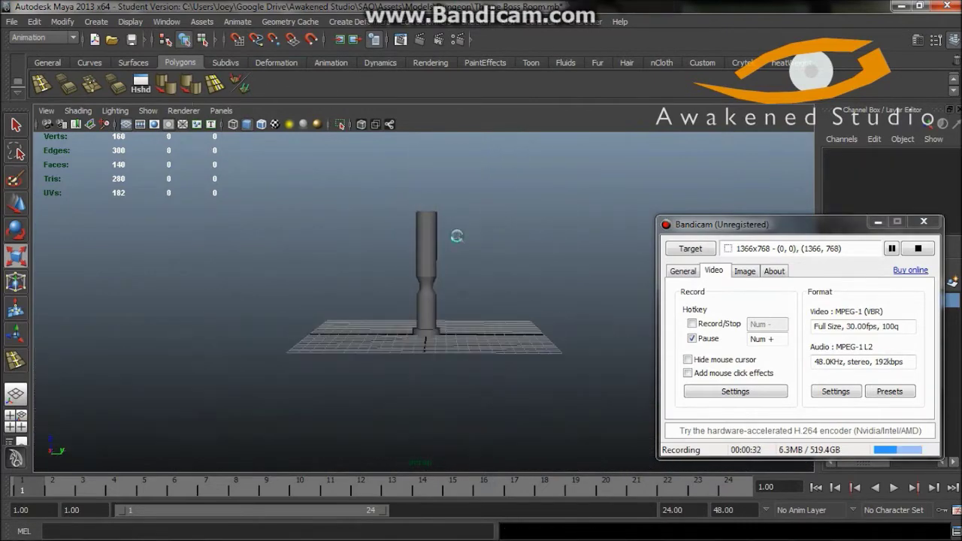
right_click_drag(451, 248, 511, 256, "alt")
right_click(412, 281)
left_click(412, 289)
left_click(397, 268)
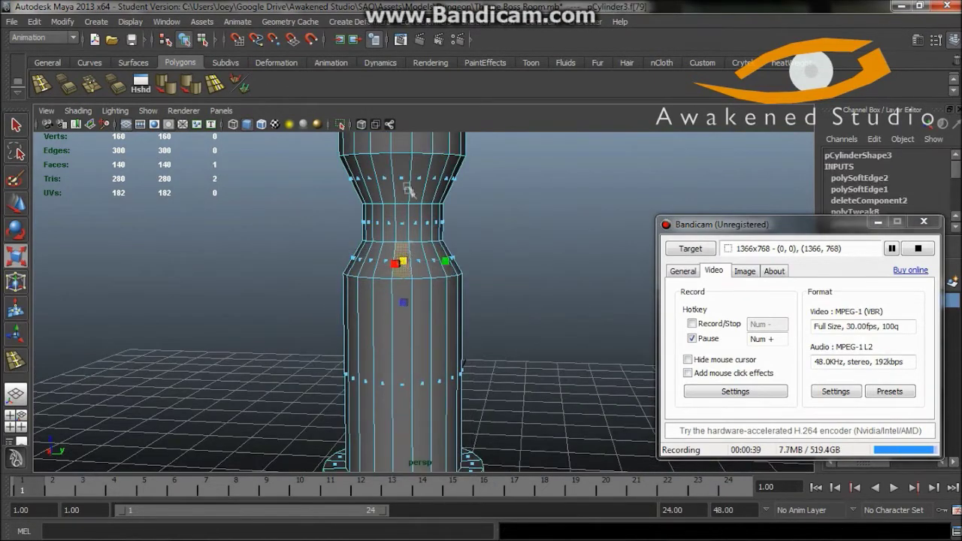
mouse_move(397, 268)
left_mouse_down("alt")
mouse_move(391, 315)
mouse_move(290, 280)
mouse_move(415, 220)
mouse_move(472, 329)
left_mouse_up("alt")
left_click(415, 220, "shift")
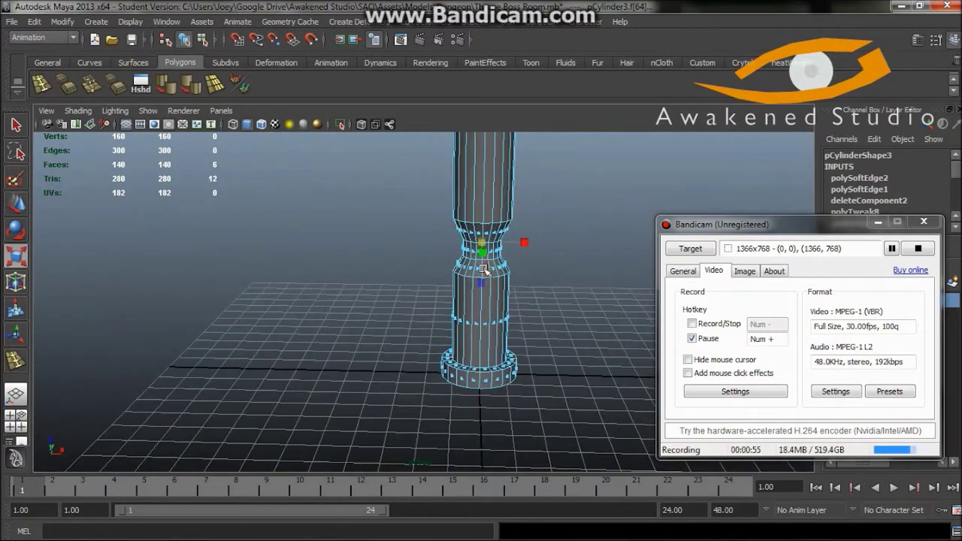
left_click_drag(534, 235, 713, 299, "alt")
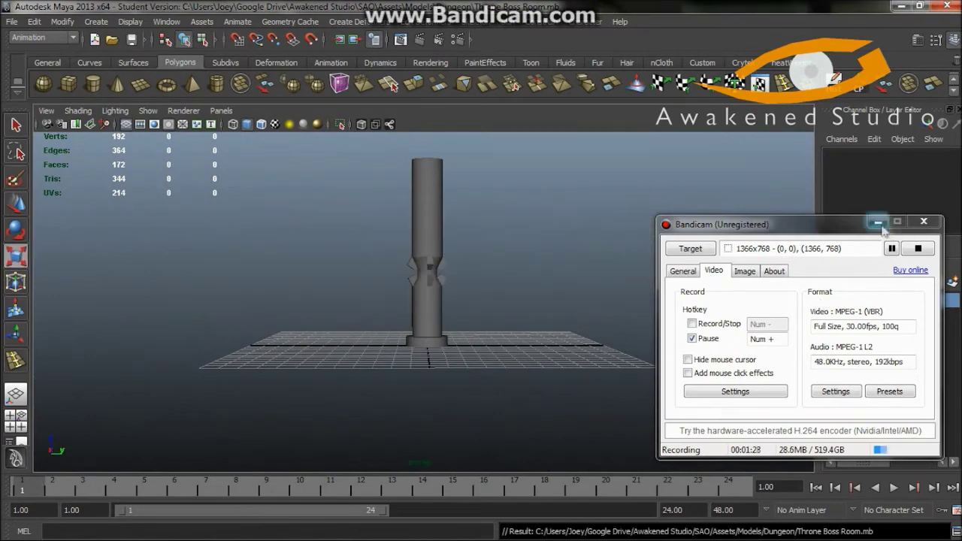
In top view, slide a pillar copy sideways along X.
scroll(607, 292, "down", 3)
left_click(436, 297)
key("space")
key("space")
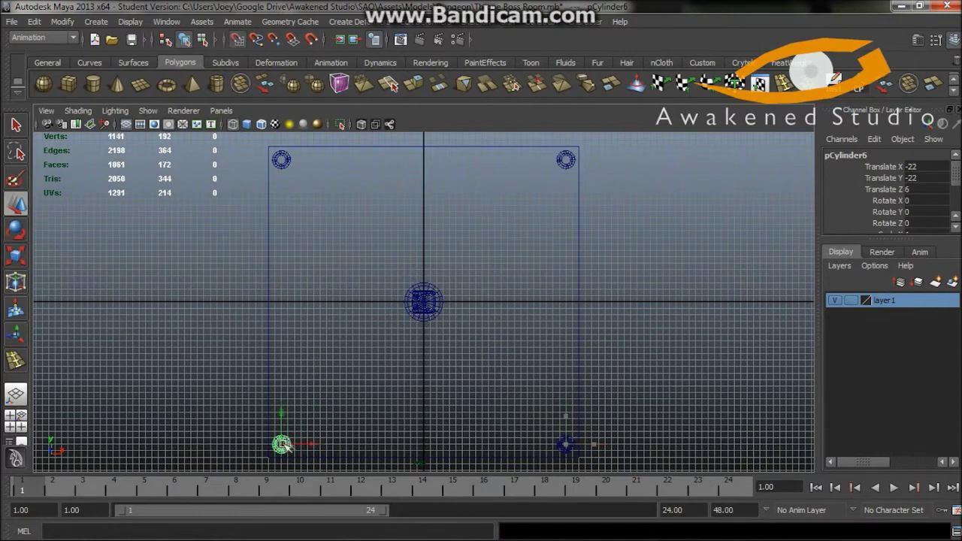
left_click_drag(409, 229, 485, 236)
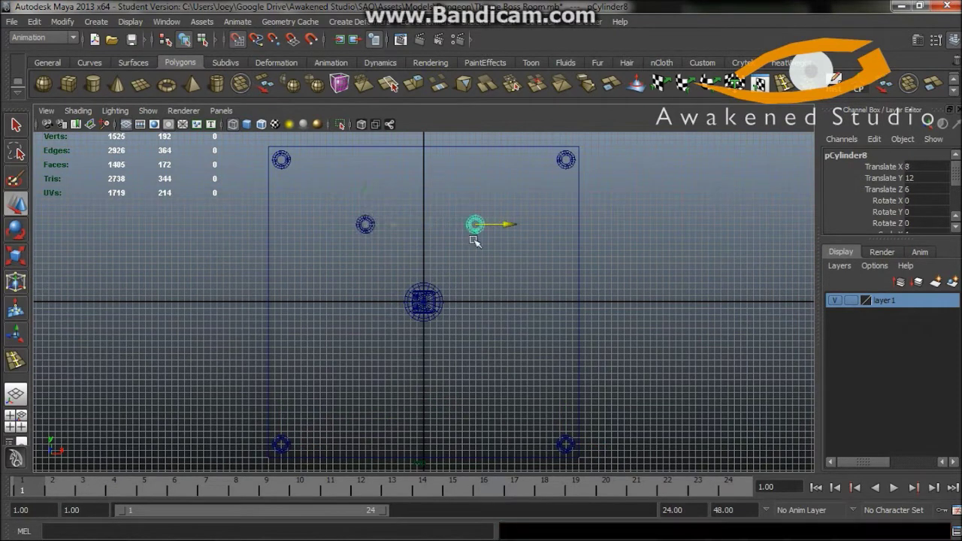
Duplicate the two inner pillars and move the copies into the room's lower half.
left_click(473, 260)
left_click(365, 224)
left_click(482, 225, "shift")
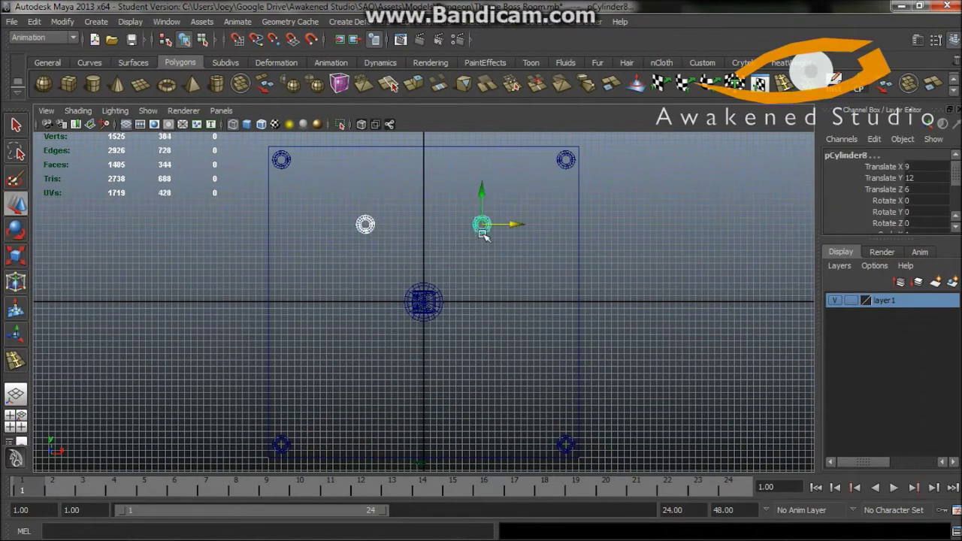
key("ctrl+d")
left_click_drag(482, 194, 483, 350)
left_click(481, 278)
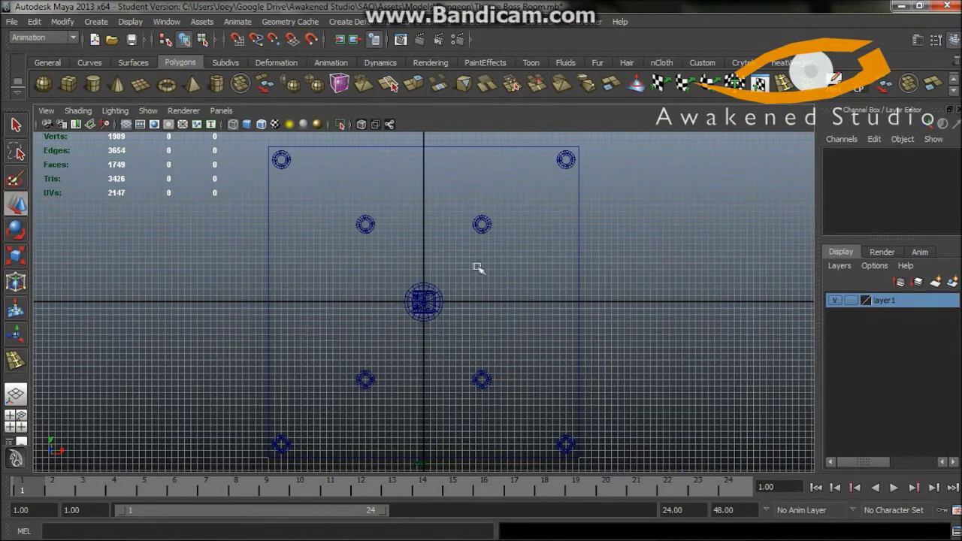
key("space")
scroll(610, 237, "up", 5)
Orbit to a view of the whole throne room and save the scene.
left_click_drag(609, 237, 576, 268, "alt")
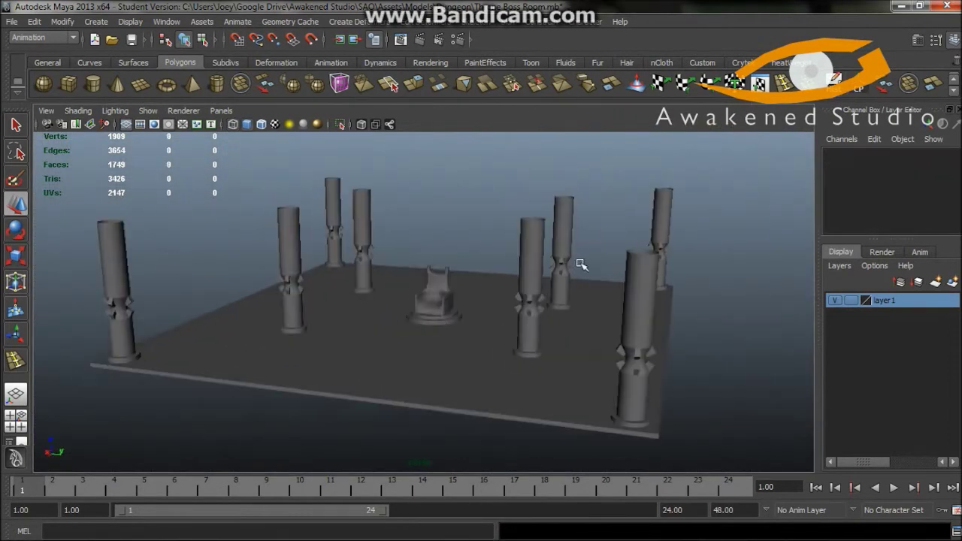
key("ctrl+s")
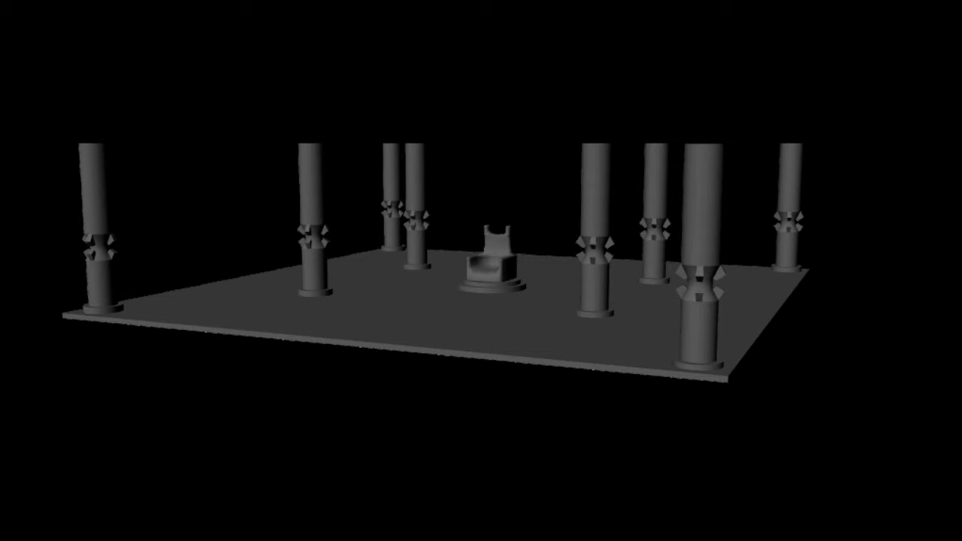